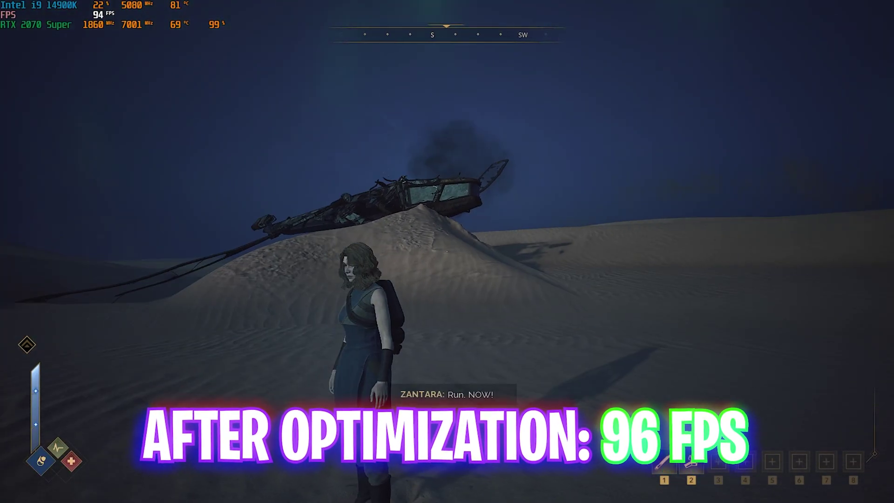
Run the Dune: Awakening character across the night desert
{"action": "key", "text": "w"}
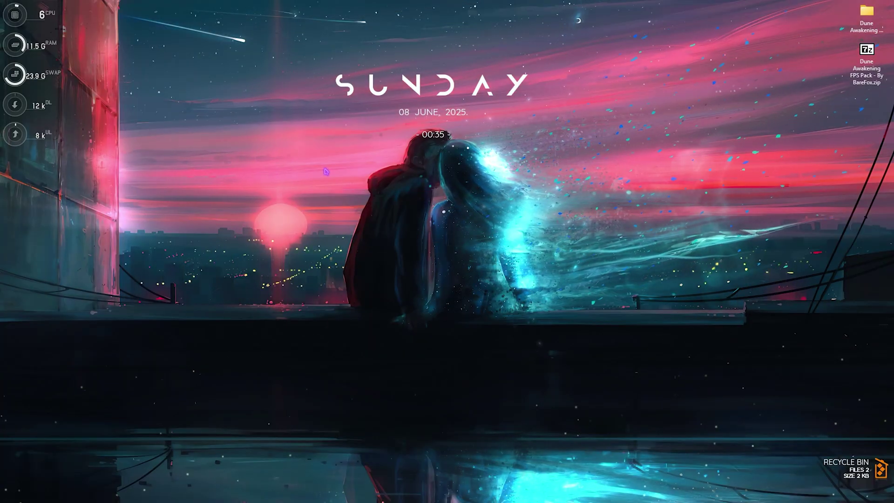
Launch the Settings app from a Start search for 'settings'
{"action": "key", "text": "super"}
{"action": "type", "text": "settings"}
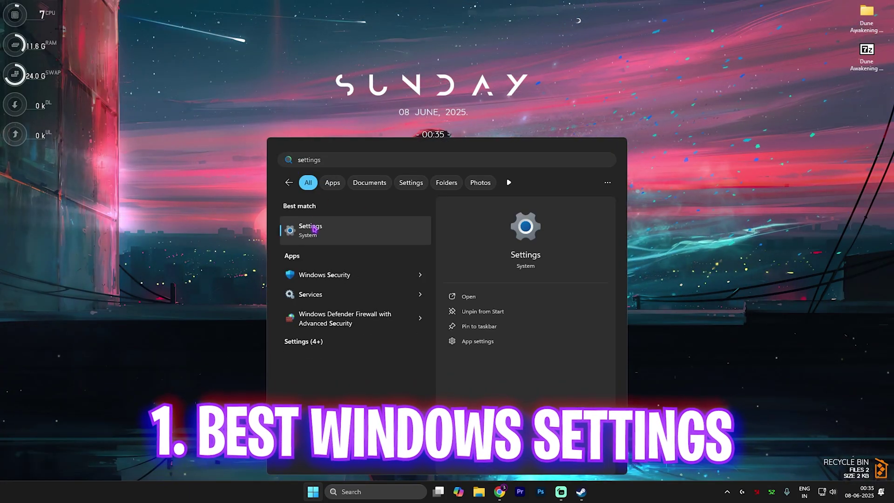
{"action": "key", "text": "Return"}
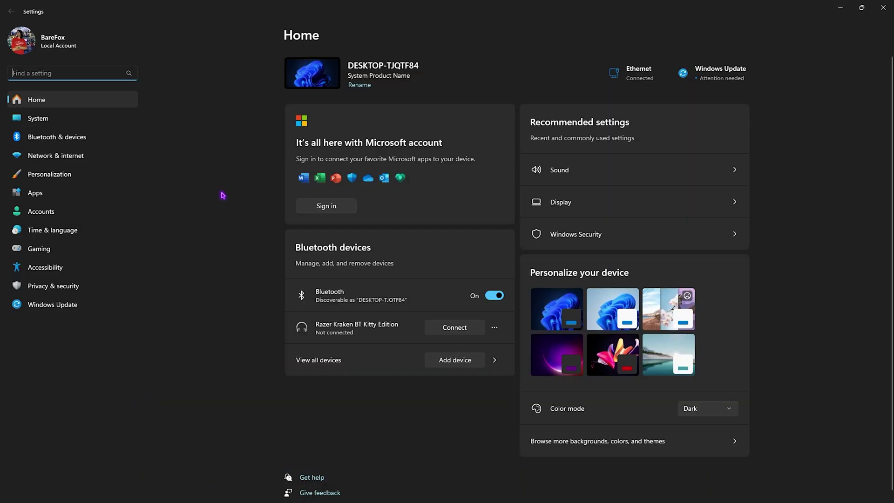
Review Gaming > Game Bar, then open the Gaming > Game Mode page with Game Mode on
{"action": "left_click", "coordinate": [72, 244]}
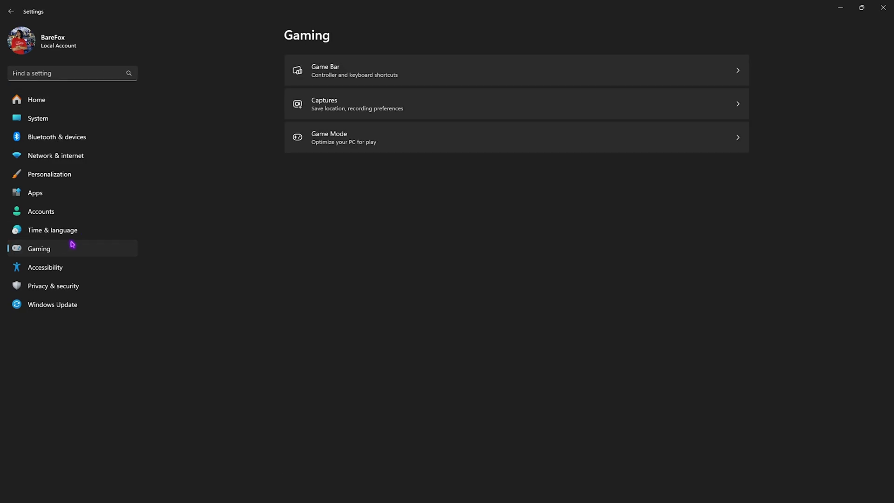
{"action": "left_click", "coordinate": [341, 70]}
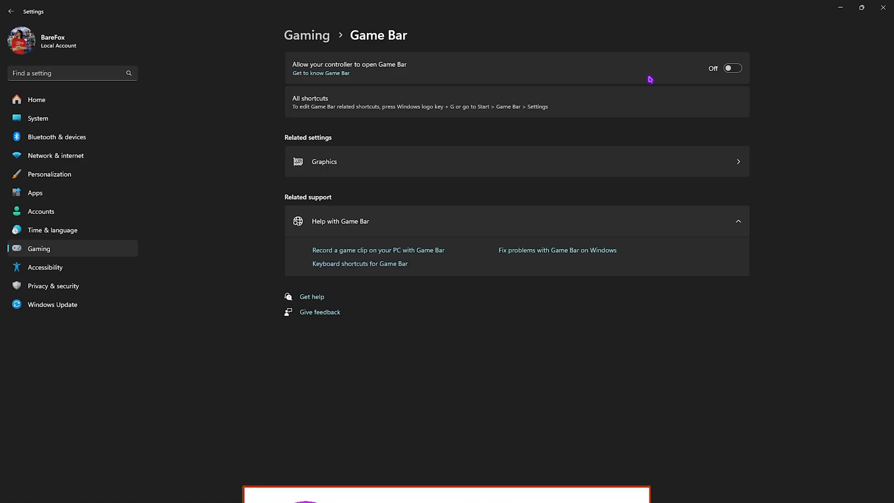
{"action": "left_click", "coordinate": [334, 36]}
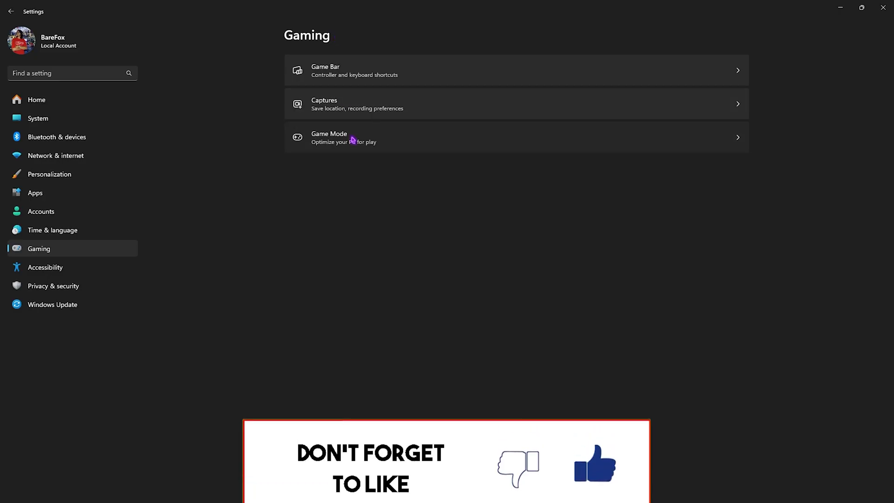
{"action": "left_click", "coordinate": [349, 140]}
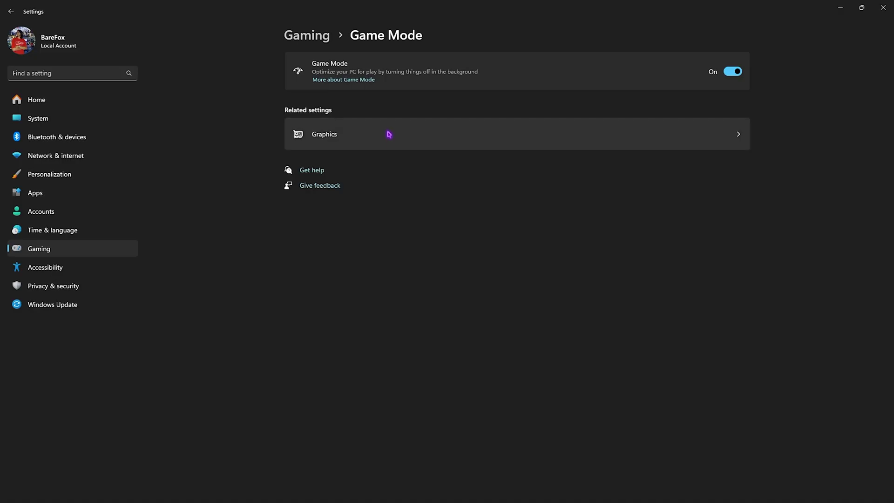
Add DuneSandbox-Win64-Shipping.exe from DuneAwakening\DuneSandbox\Binaries\Win64 to the Graphics app list
{"action": "left_click", "coordinate": [343, 141]}
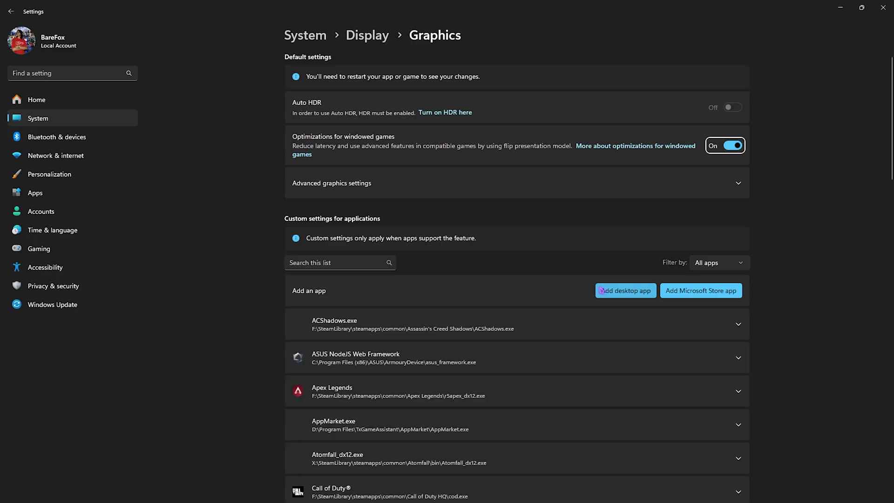
{"action": "left_click", "coordinate": [615, 293]}
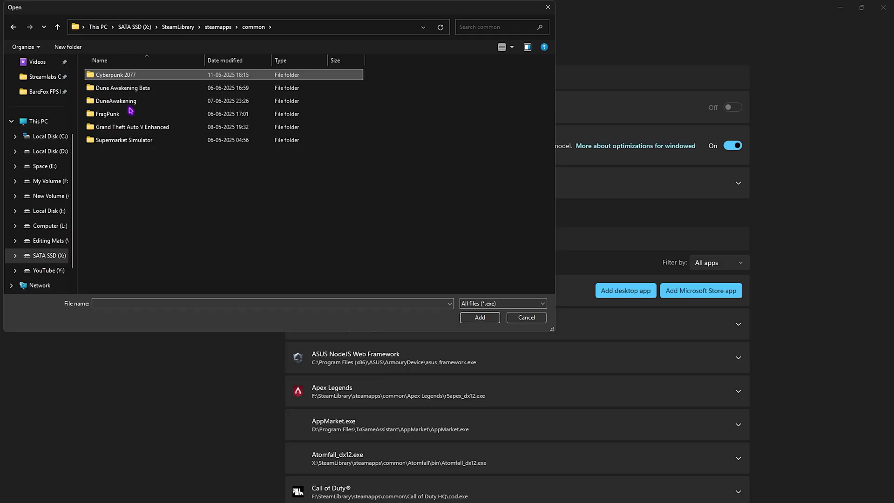
{"action": "double_click", "coordinate": [119, 106]}
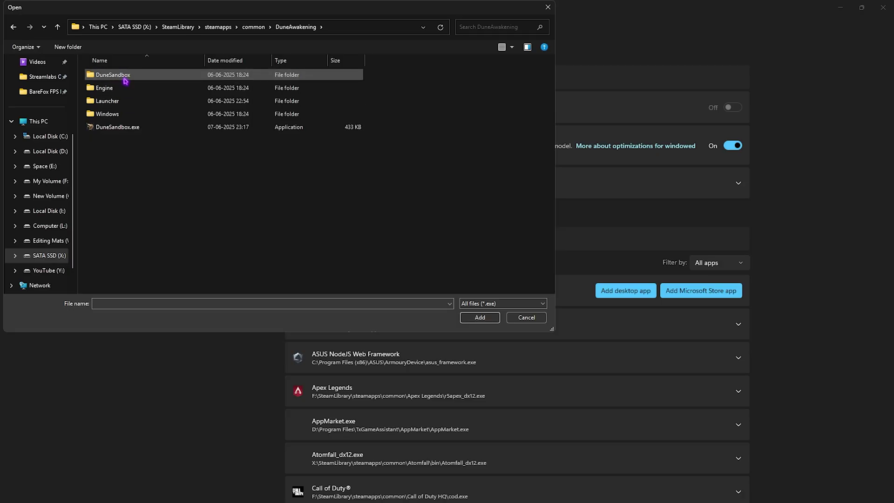
{"action": "double_click", "coordinate": [125, 79]}
{"action": "double_click", "coordinate": [125, 79]}
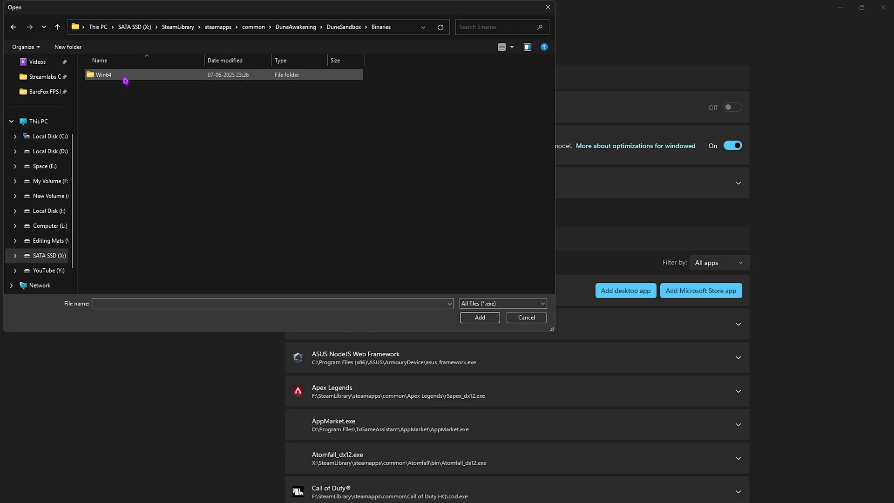
{"action": "double_click", "coordinate": [124, 77]}
{"action": "left_click", "coordinate": [131, 116]}
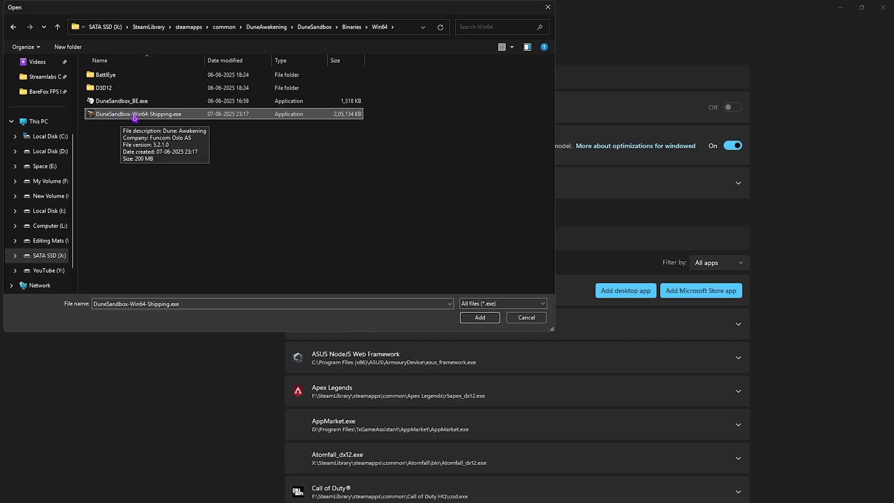
{"action": "left_click", "coordinate": [480, 319]}
Set the game's GPU preference to High performance (RTX 2070 SUPER), then view Personalization > Colors
{"action": "scroll", "coordinate": [459, 275], "scroll_direction": "down", "scroll_amount": 5}
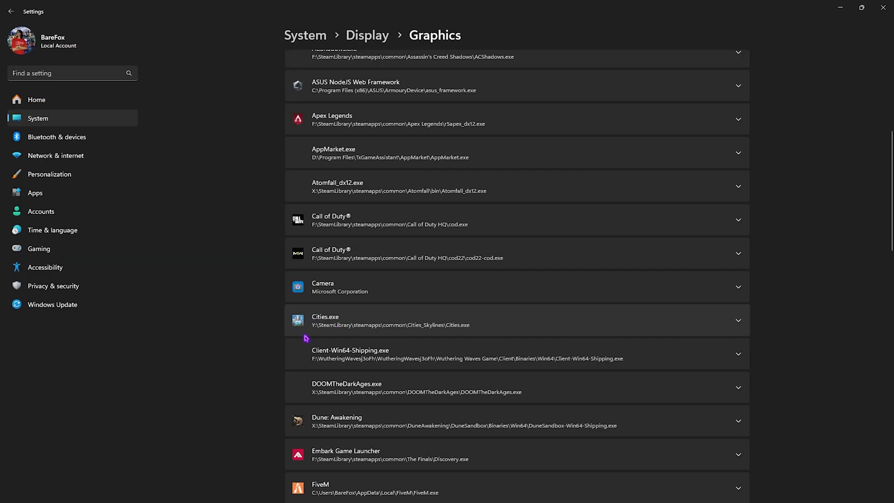
{"action": "left_click", "coordinate": [349, 423]}
{"action": "scroll", "coordinate": [491, 393], "scroll_direction": "down", "scroll_amount": 2}
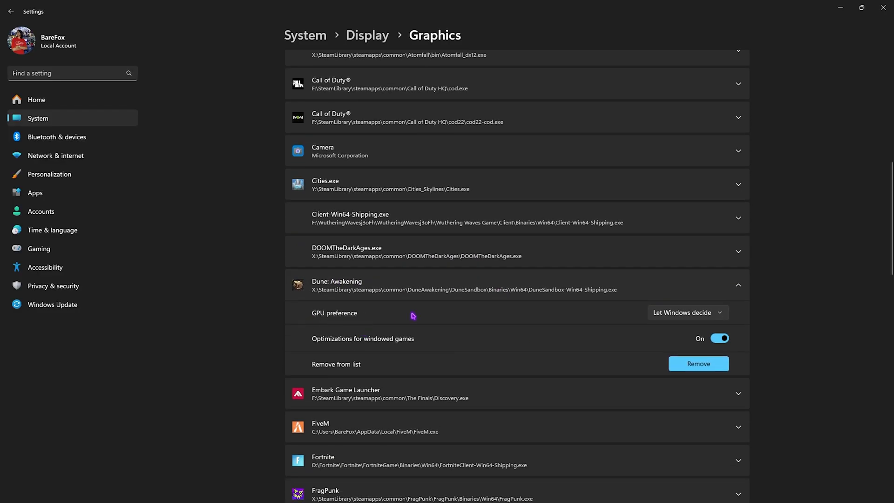
{"action": "left_click", "coordinate": [674, 317]}
{"action": "left_click", "coordinate": [625, 345]}
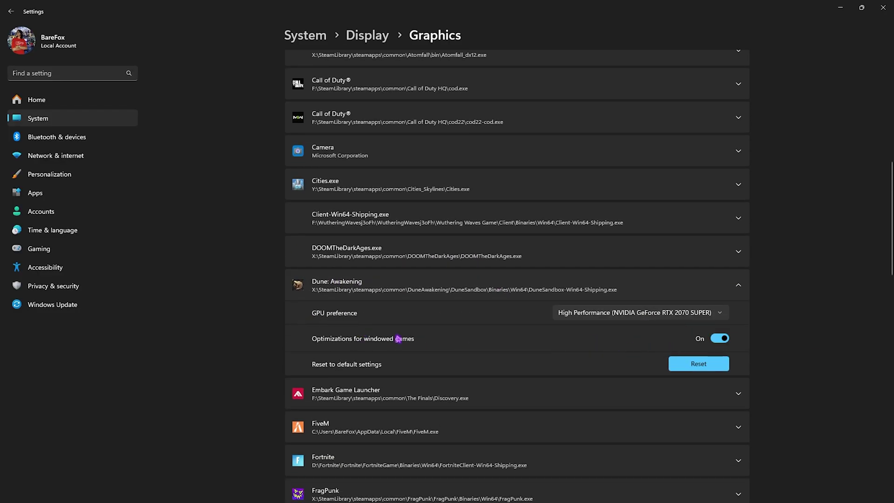
{"action": "left_click", "coordinate": [63, 178]}
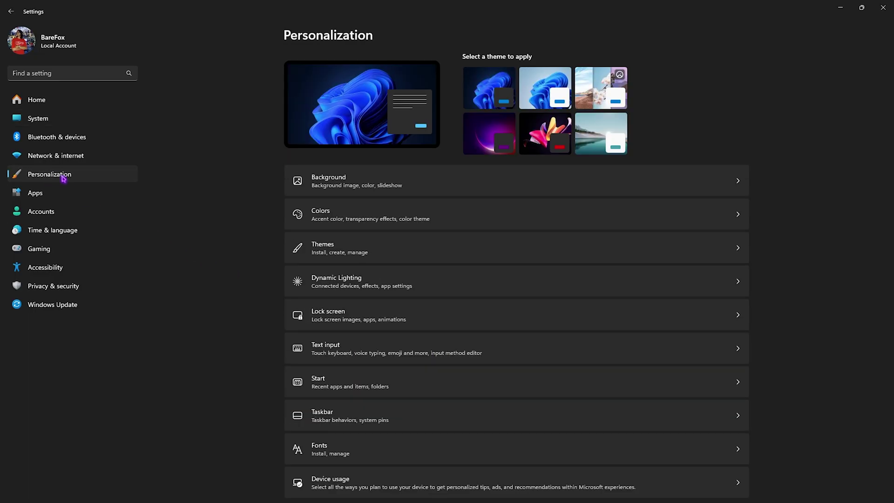
{"action": "left_click", "coordinate": [369, 215]}
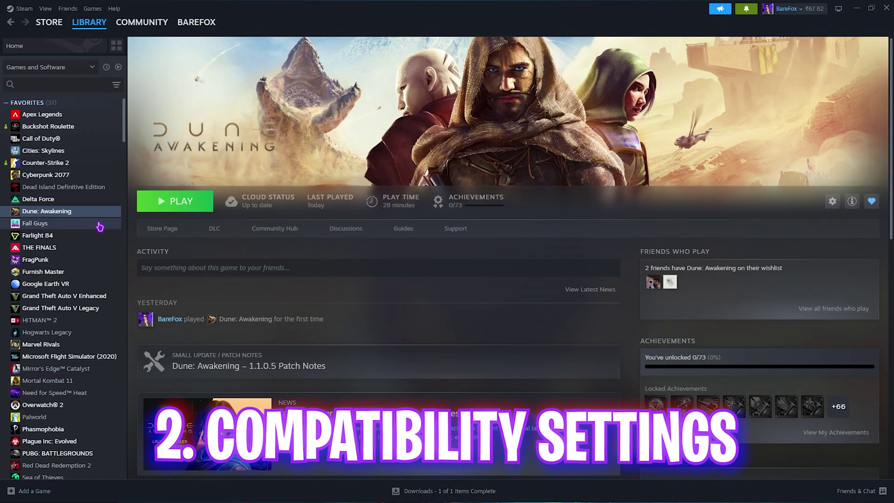
Browse Dune: Awakening's local files from Steam and select the exe in DuneSandbox\Binaries\Win64
{"action": "right_click", "coordinate": [83, 215]}
{"action": "mouse_move", "coordinate": [103, 271]}
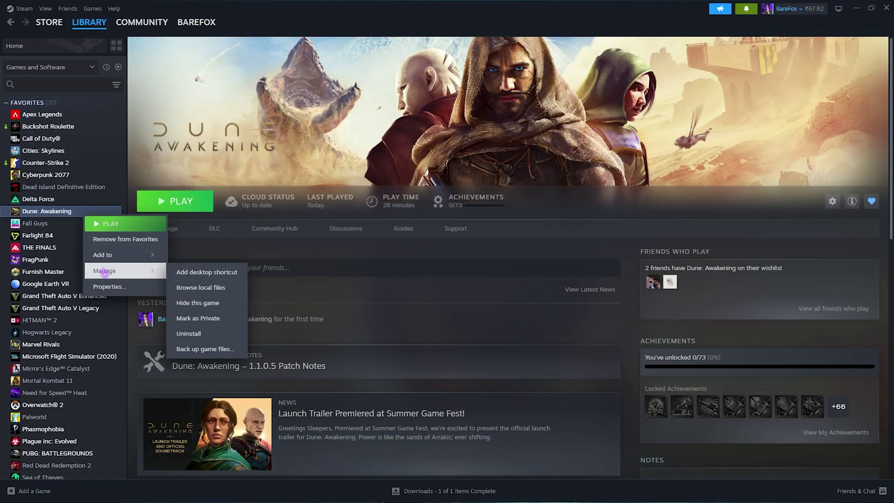
{"action": "left_click", "coordinate": [196, 288]}
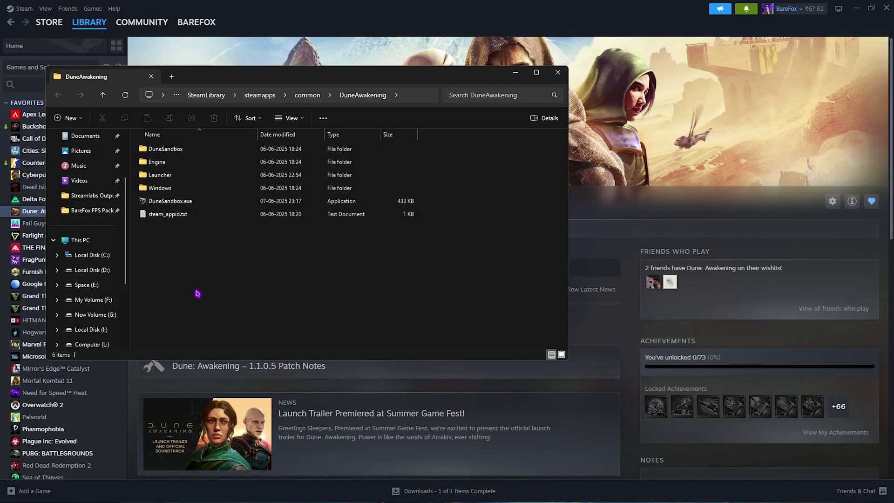
{"action": "double_click", "coordinate": [187, 148]}
{"action": "double_click", "coordinate": [177, 148]}
{"action": "double_click", "coordinate": [177, 148]}
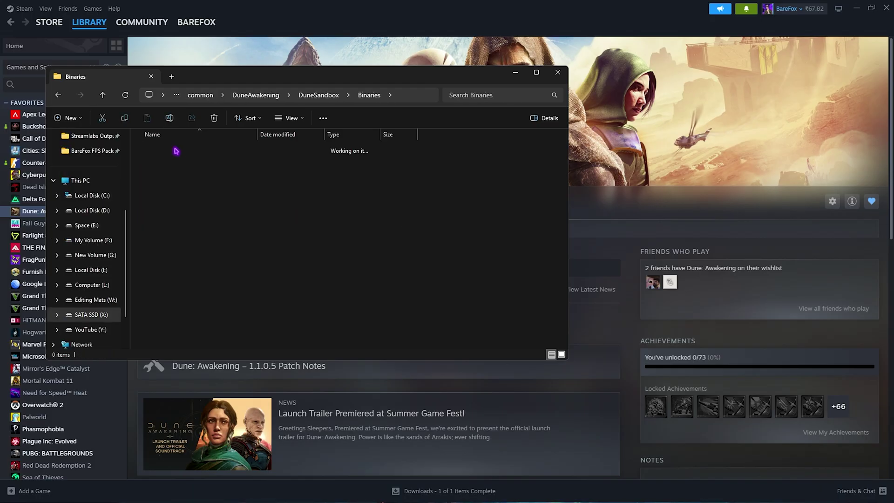
{"action": "left_click", "coordinate": [536, 73]}
{"action": "left_click", "coordinate": [146, 251]}
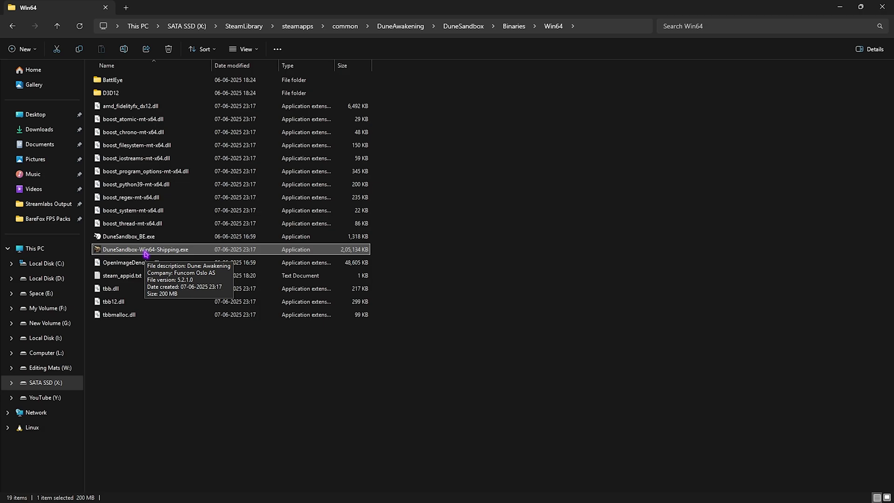
Disable fullscreen optimizations and set high DPI scaling override to Application for DuneSandbox-Win64-Shipping.exe
{"action": "right_click", "coordinate": [145, 251]}
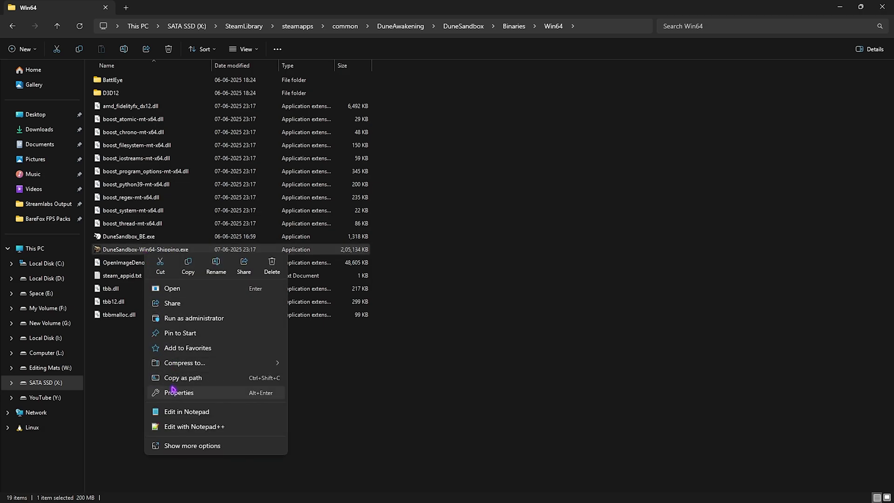
{"action": "left_click", "coordinate": [159, 335]}
{"action": "left_click", "coordinate": [358, 119]}
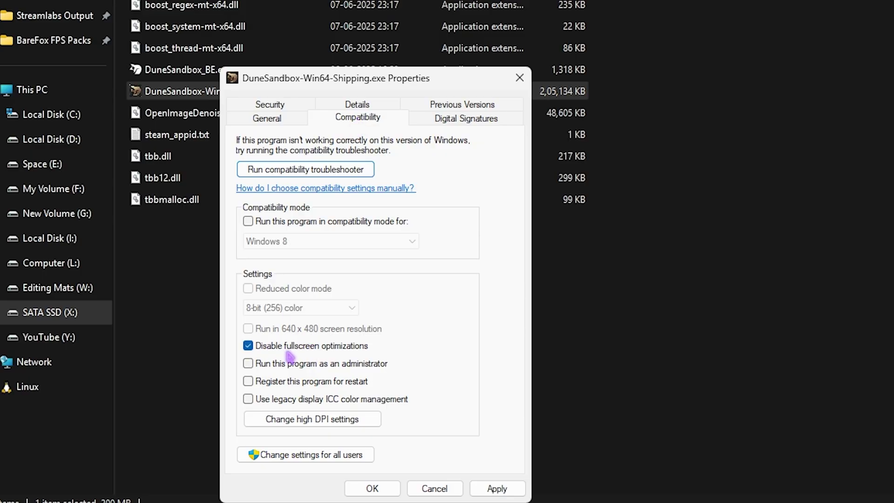
{"action": "left_click", "coordinate": [300, 420]}
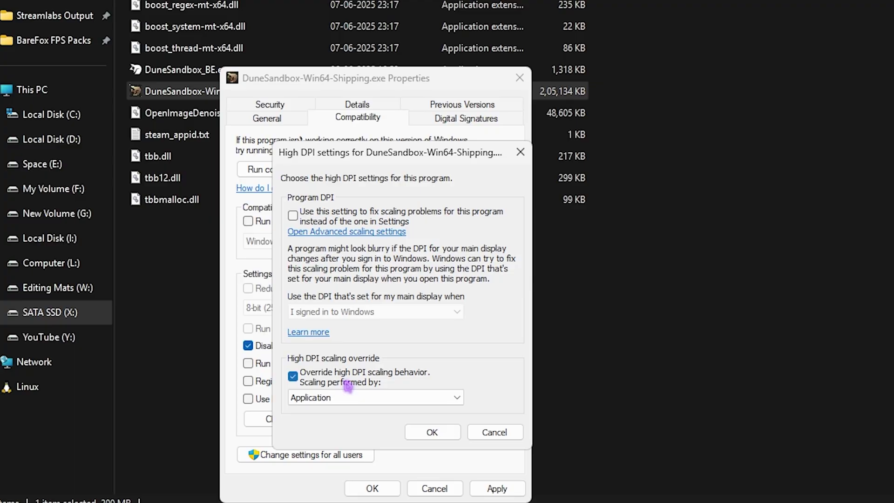
{"action": "left_click", "coordinate": [432, 432]}
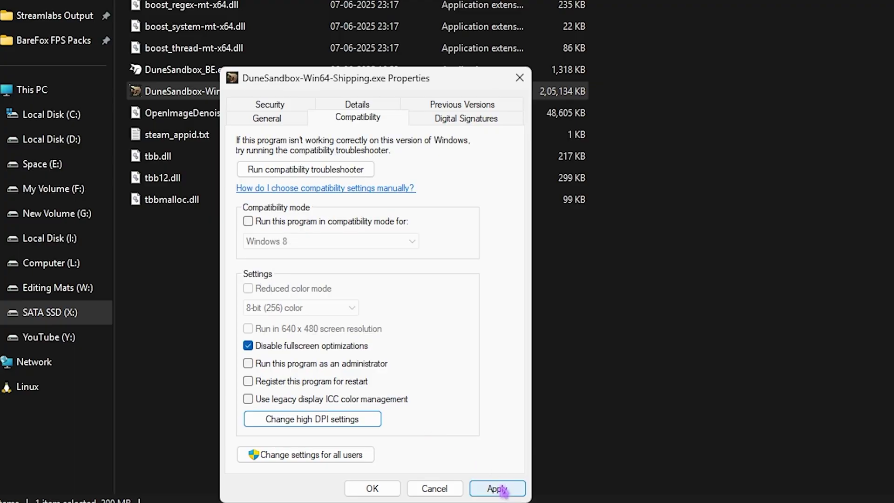
{"action": "left_click", "coordinate": [373, 487]}
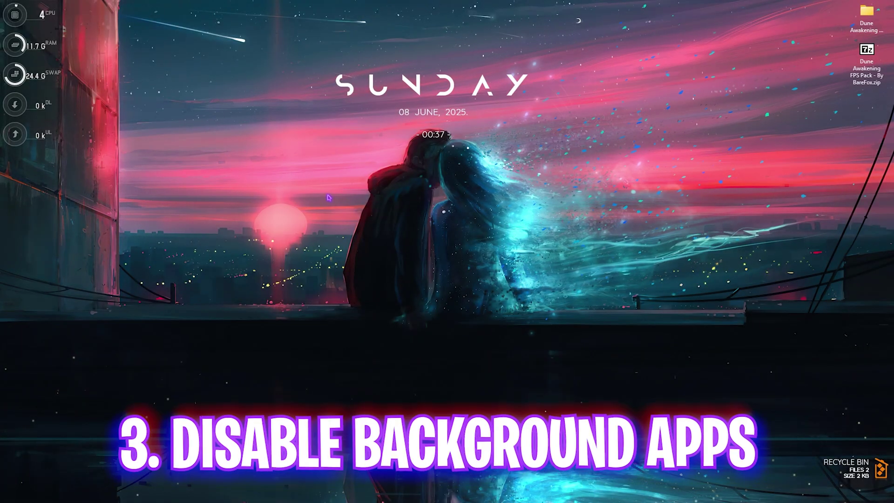
Open the maximized Group Policy Editor at Administrative Templates > Windows Components > App Privacy
{"action": "key", "text": "super"}
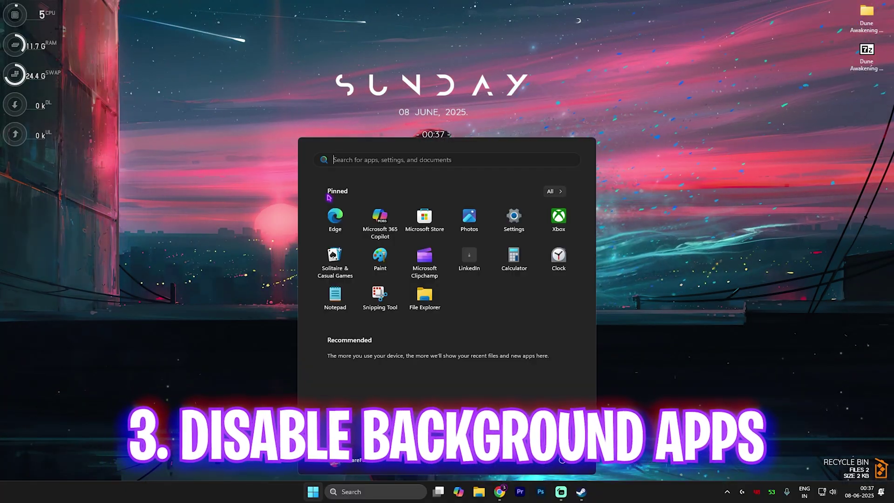
{"action": "type", "text": "group"}
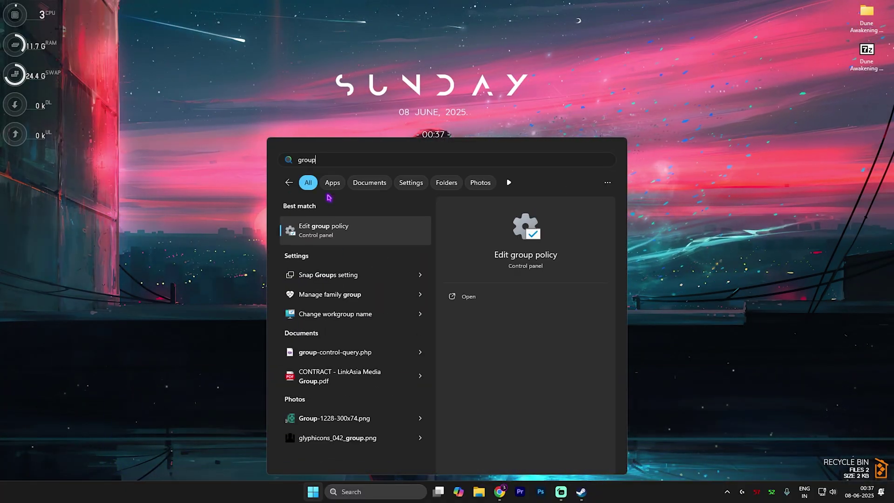
{"action": "key", "text": "Return"}
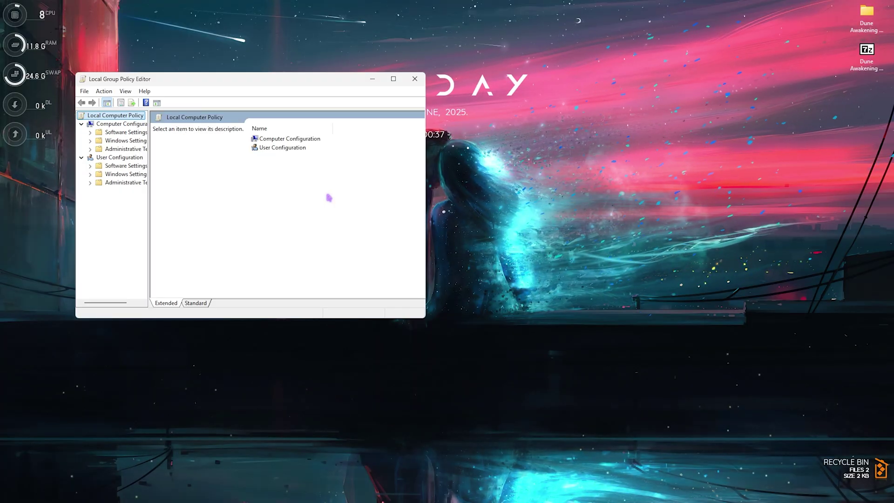
{"action": "key", "text": "super+Up"}
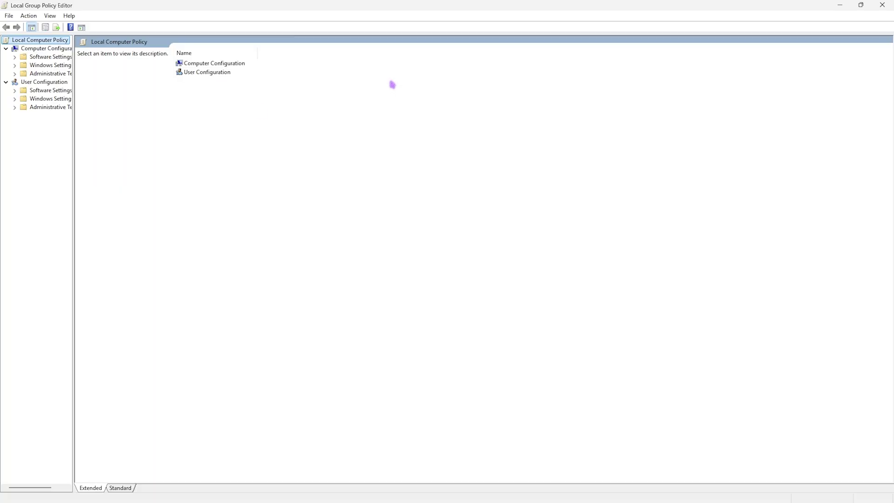
{"action": "double_click", "coordinate": [208, 65]}
{"action": "double_click", "coordinate": [213, 82]}
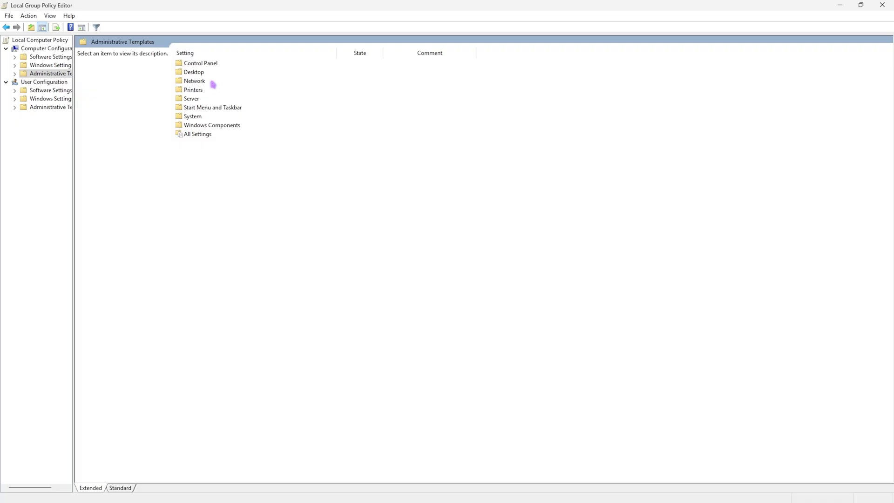
{"action": "double_click", "coordinate": [222, 125]}
{"action": "double_click", "coordinate": [204, 101]}
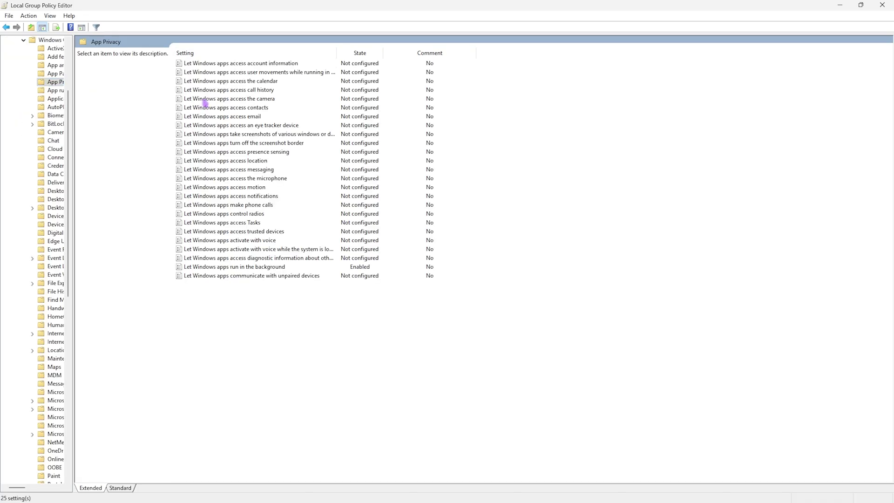
Enable 'Let Windows apps run in the background' with Force Deny as the default for all apps
{"action": "left_click", "coordinate": [223, 268]}
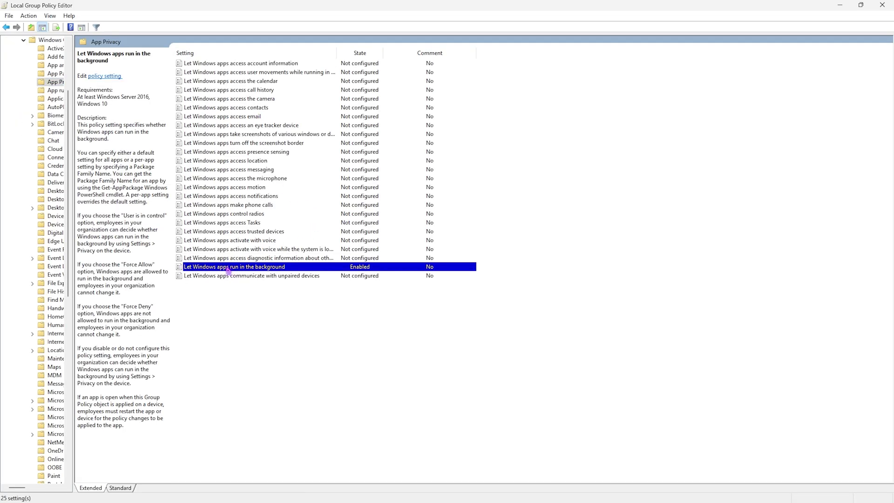
{"action": "double_click", "coordinate": [228, 270]}
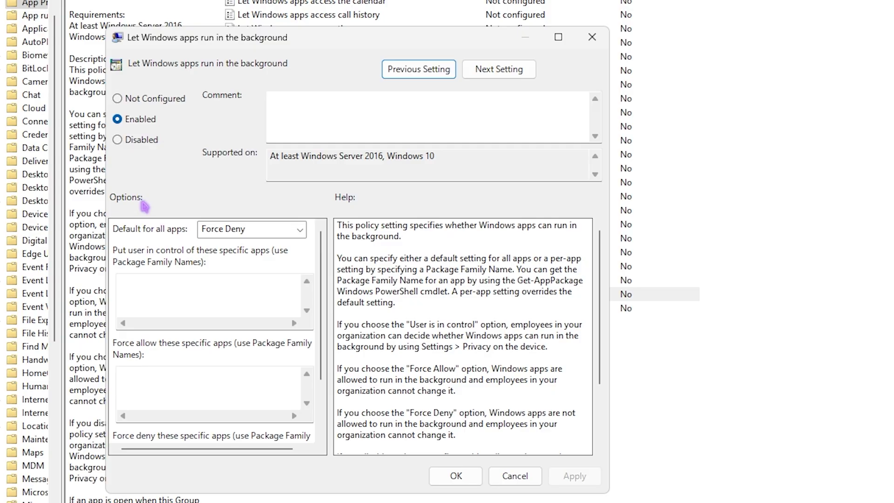
{"action": "left_click", "coordinate": [299, 229]}
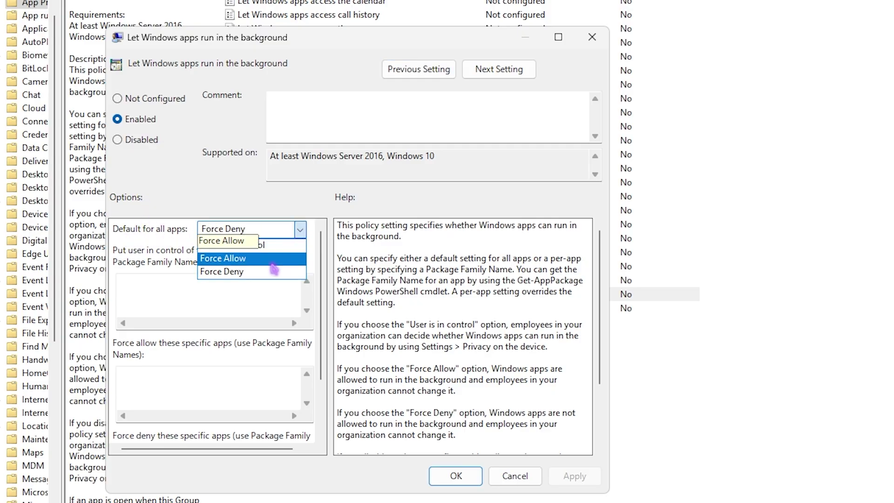
{"action": "left_click", "coordinate": [259, 276]}
{"action": "left_click", "coordinate": [574, 475]}
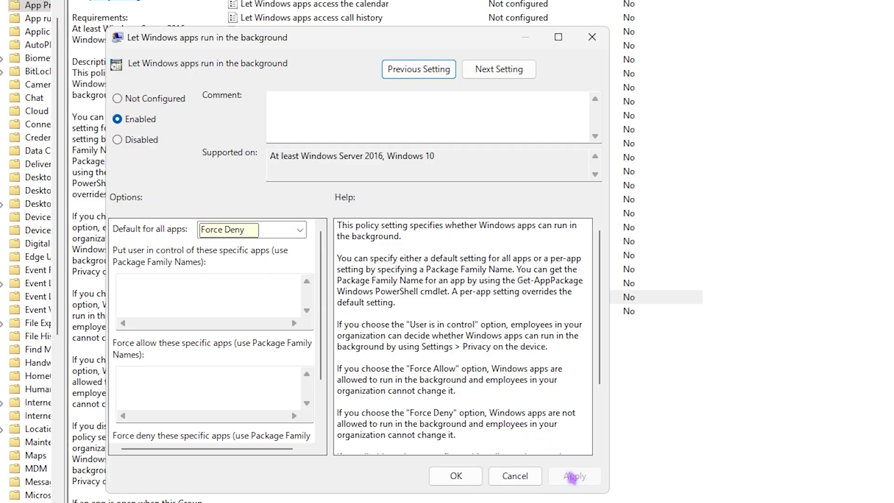
{"action": "left_click", "coordinate": [455, 475]}
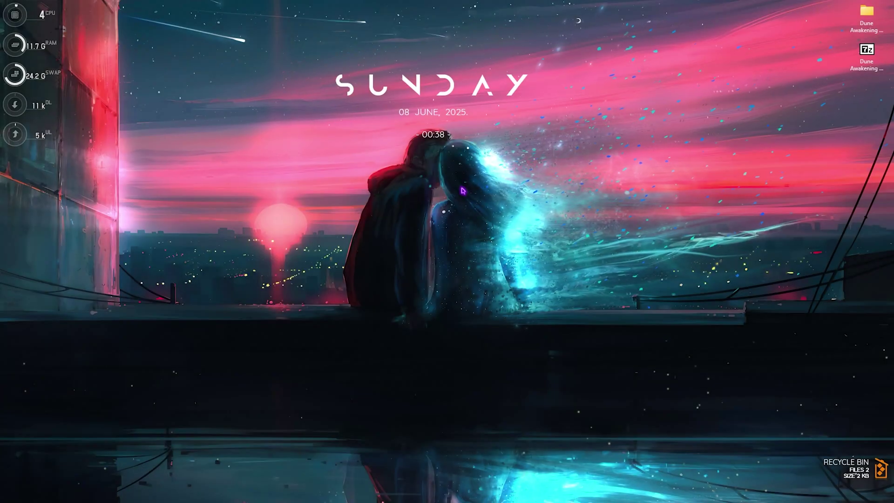
Open the 'Create a restore point' System Properties page via Windows search
{"action": "key", "text": "super"}
{"action": "type", "text": "create a restore point"}
{"action": "key", "text": "BackSpace"}
{"action": "key", "text": "BackSpace"}
{"action": "key", "text": "BackSpace"}
{"action": "key", "text": "BackSpace"}
{"action": "key", "text": "BackSpace"}
{"action": "key", "text": "BackSpace"}
{"action": "key", "text": "BackSpace"}
{"action": "key", "text": "BackSpace"}
{"action": "key", "text": "BackSpace"}
{"action": "key", "text": "BackSpace"}
{"action": "key", "text": "BackSpace"}
{"action": "key", "text": "BackSpace"}
{"action": "key", "text": "BackSpace"}
{"action": "key", "text": "BackSpace"}
{"action": "key", "text": "BackSpace"}
{"action": "key", "text": "BackSpace"}
{"action": "key", "text": "BackSpace"}
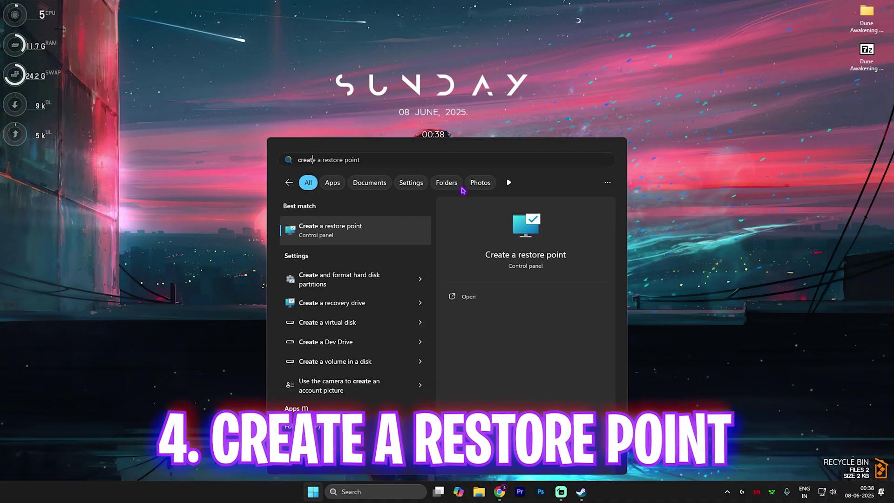
{"action": "left_click", "coordinate": [330, 275]}
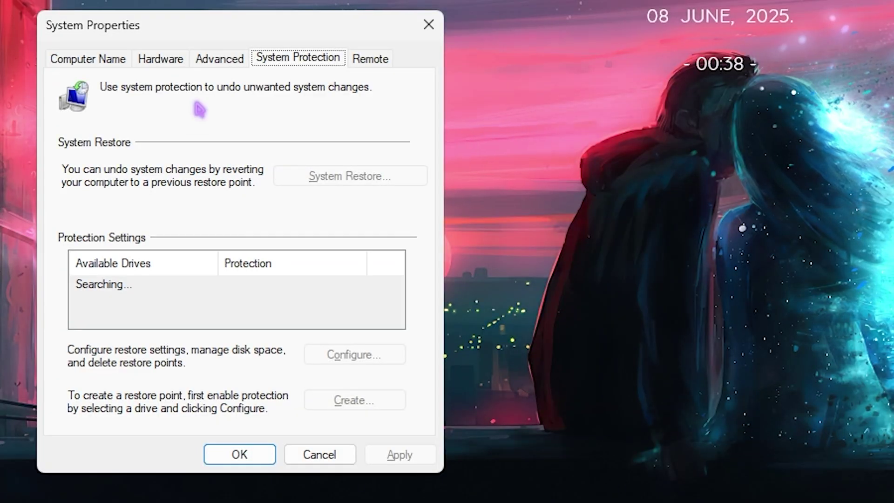
Create a restore point named 'Dune Awakening' for Local Disk (C:)
{"action": "left_click", "coordinate": [146, 316]}
{"action": "left_click", "coordinate": [342, 402]}
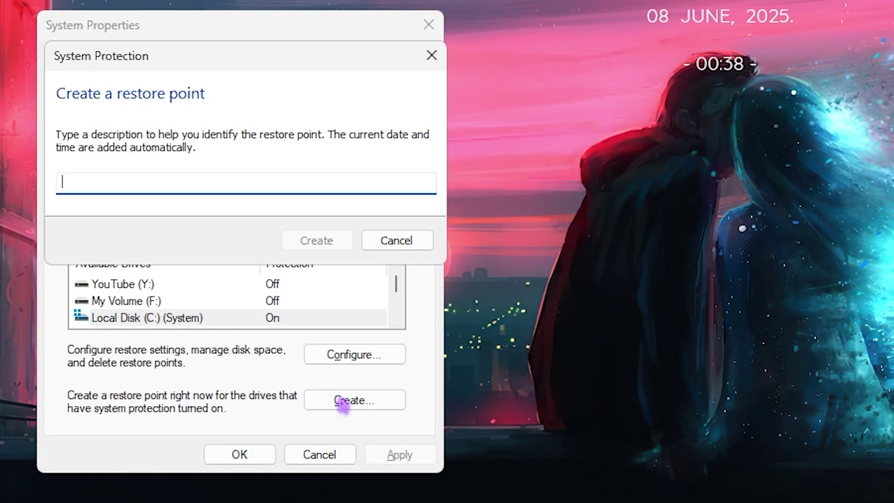
{"action": "type", "text": "Dune"}
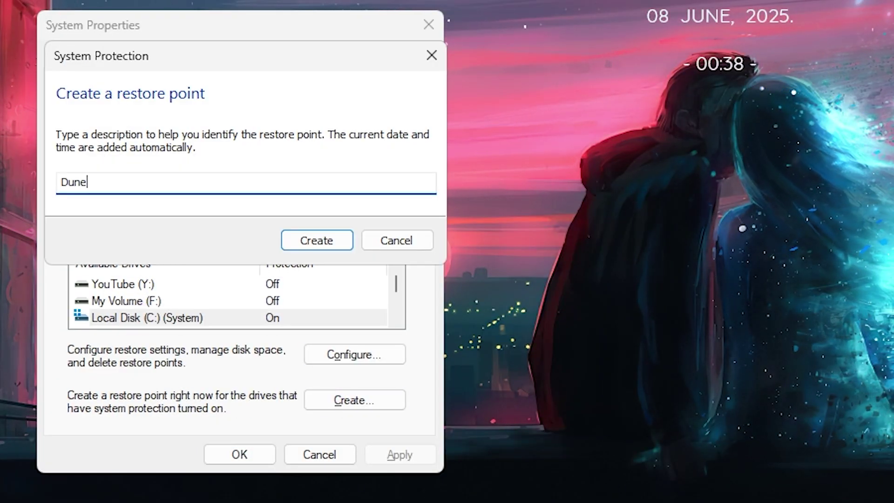
{"action": "type", "text": " Awakeni"}
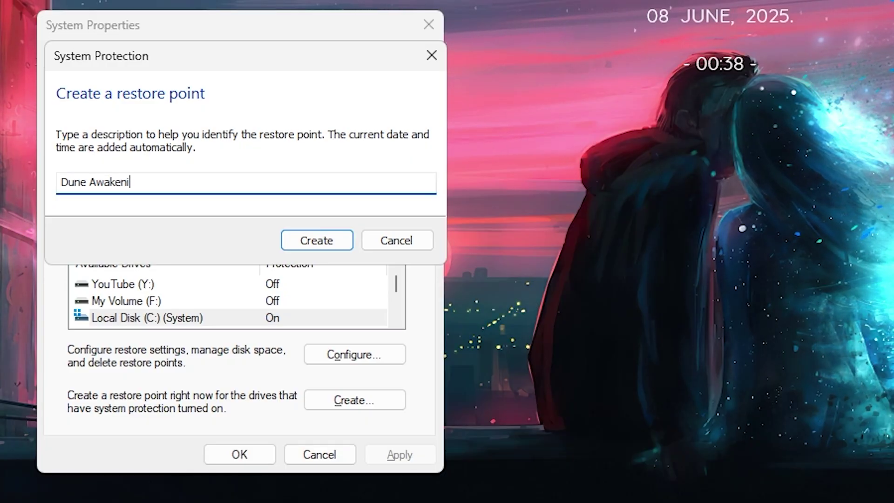
{"action": "type", "text": "ng"}
{"action": "key", "text": "Return"}
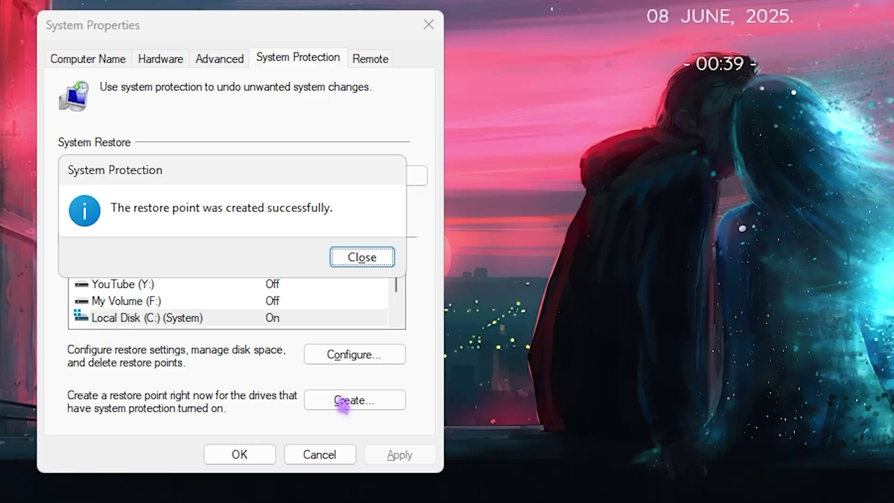
{"action": "left_click", "coordinate": [364, 257]}
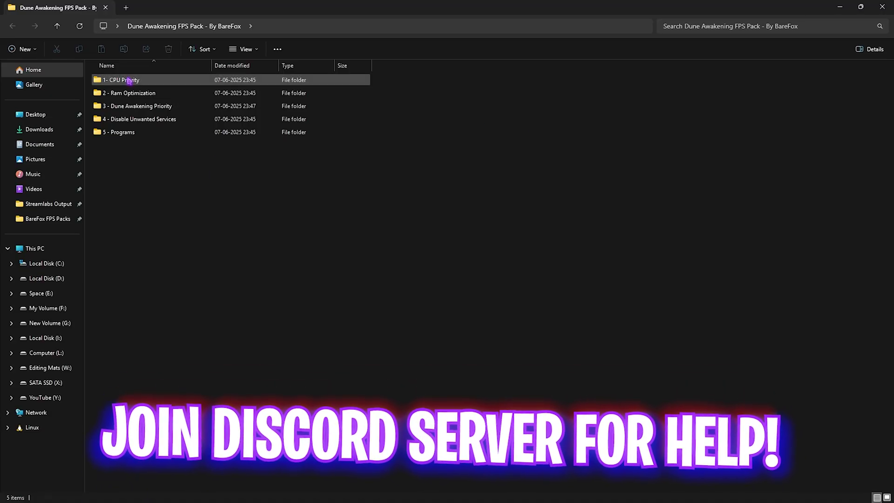
{"action": "double_click", "coordinate": [142, 80]}
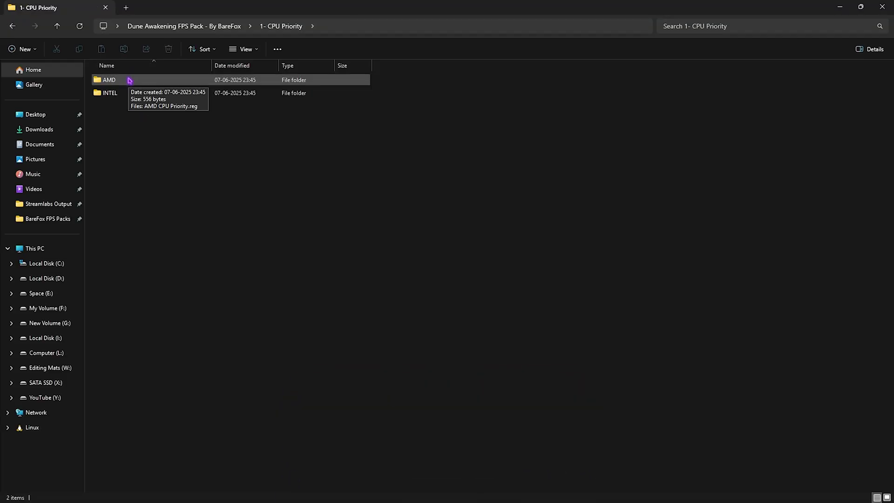
{"action": "double_click", "coordinate": [139, 92]}
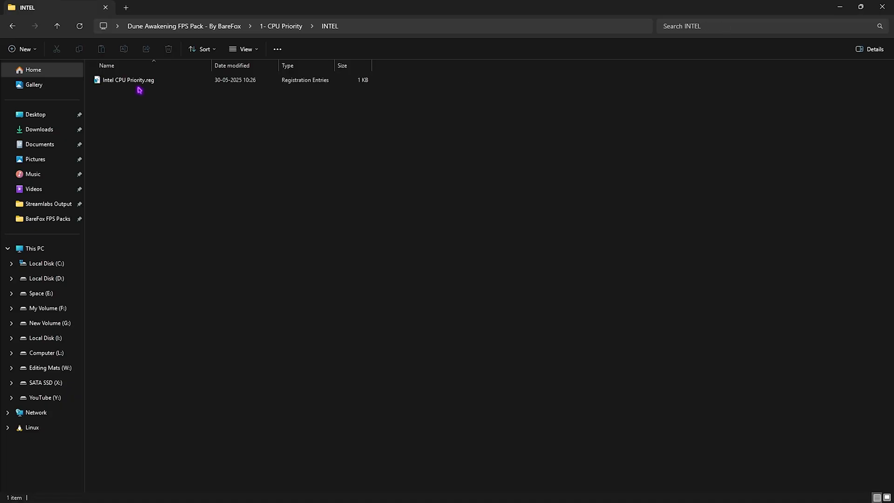
{"action": "left_click", "coordinate": [207, 27]}
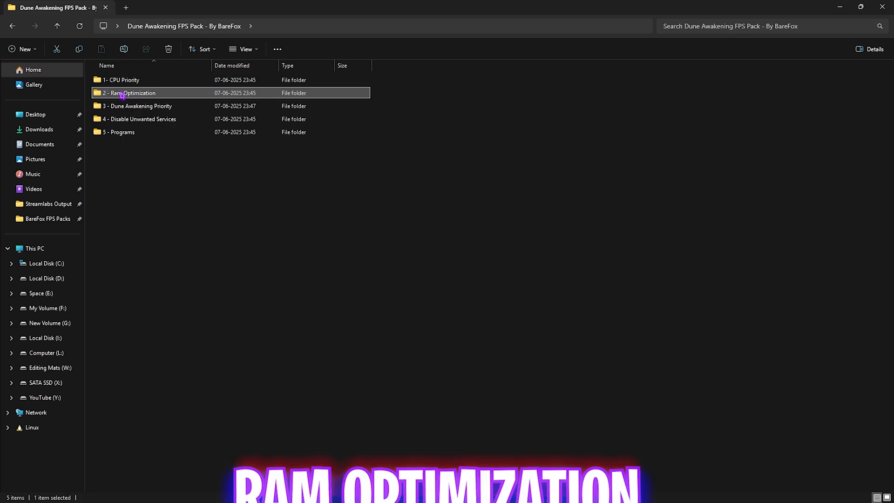
{"action": "double_click", "coordinate": [127, 93]}
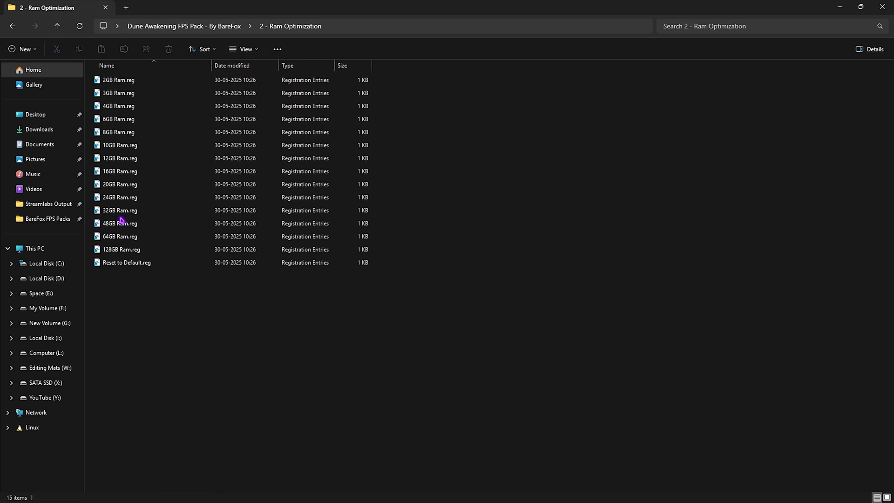
Select 32GB Ram.reg and Reset to Default.reg, then open the 3 - Dune Awakening Priority folder
{"action": "left_click", "coordinate": [163, 212]}
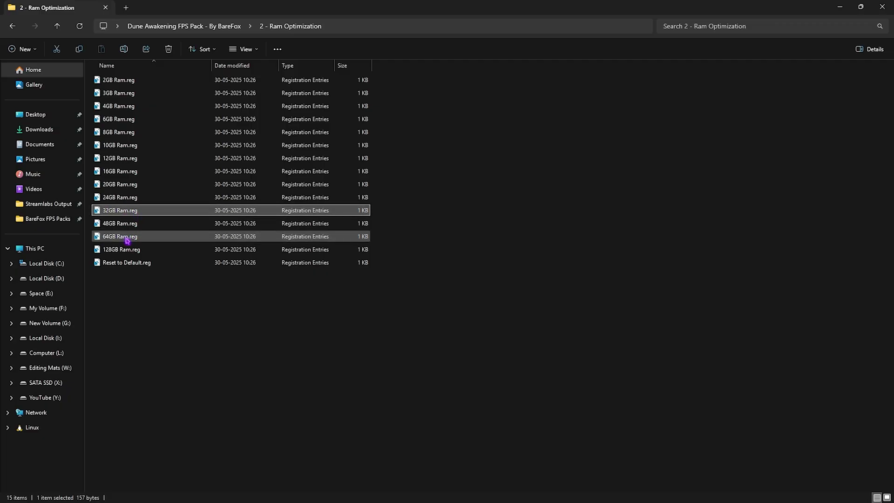
{"action": "left_click", "coordinate": [134, 263]}
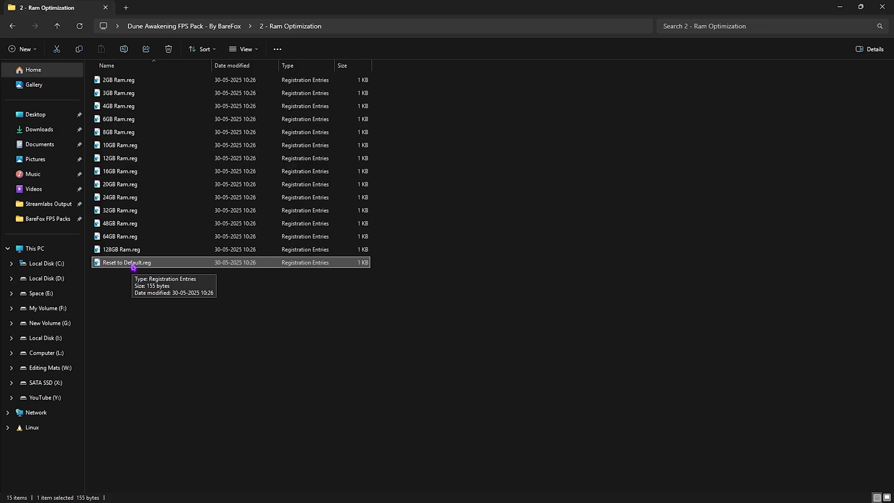
{"action": "key", "text": "alt+Up"}
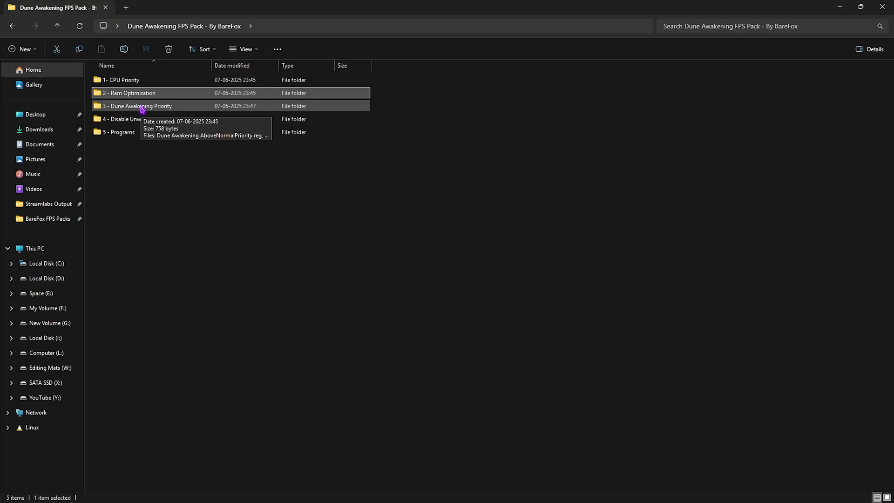
{"action": "double_click", "coordinate": [142, 107]}
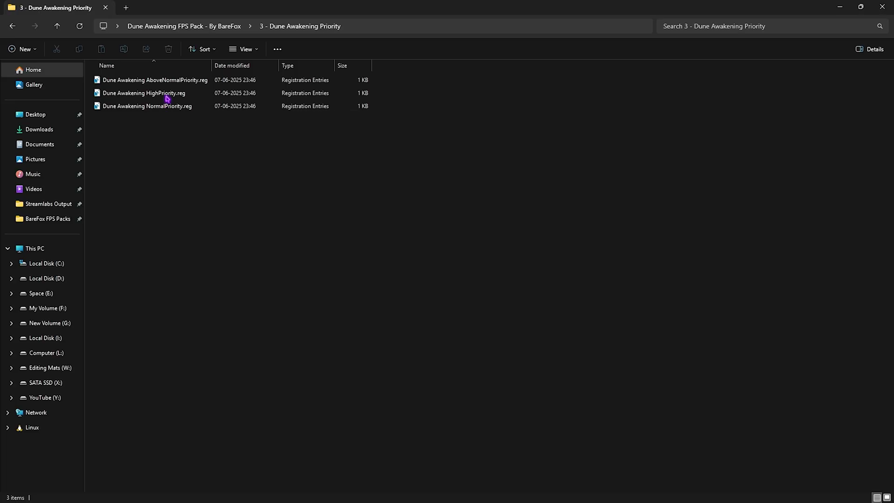
{"action": "key", "text": "BackSpace"}
In 4 - Disable Unwanted Services, select Disable Bluetooth Services.reg and Disable Printer Services.reg
{"action": "double_click", "coordinate": [143, 119]}
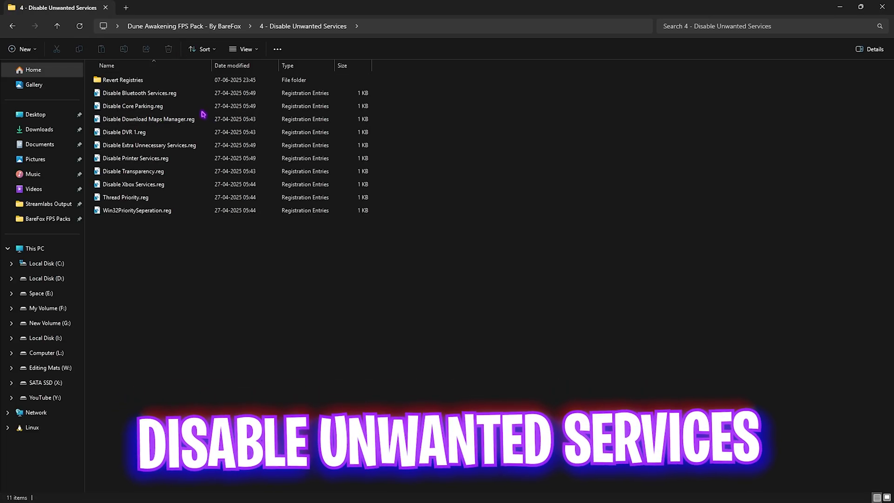
{"action": "left_click", "coordinate": [140, 93]}
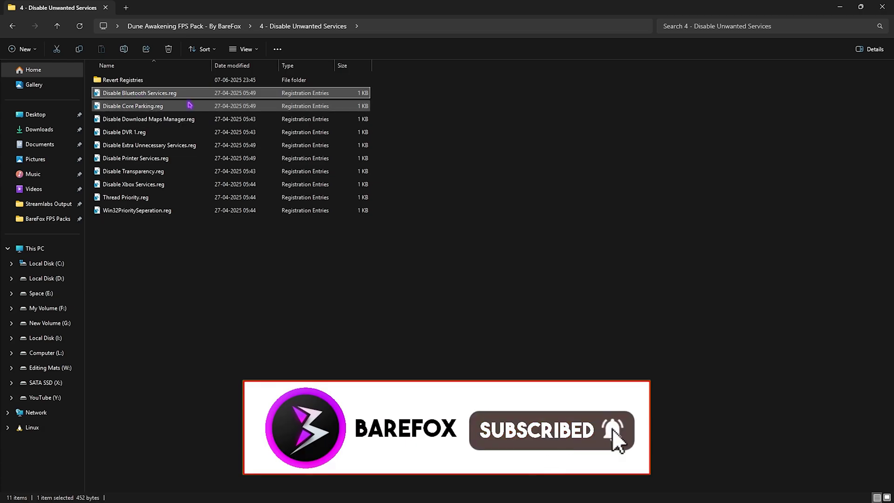
{"action": "left_click", "coordinate": [98, 211]}
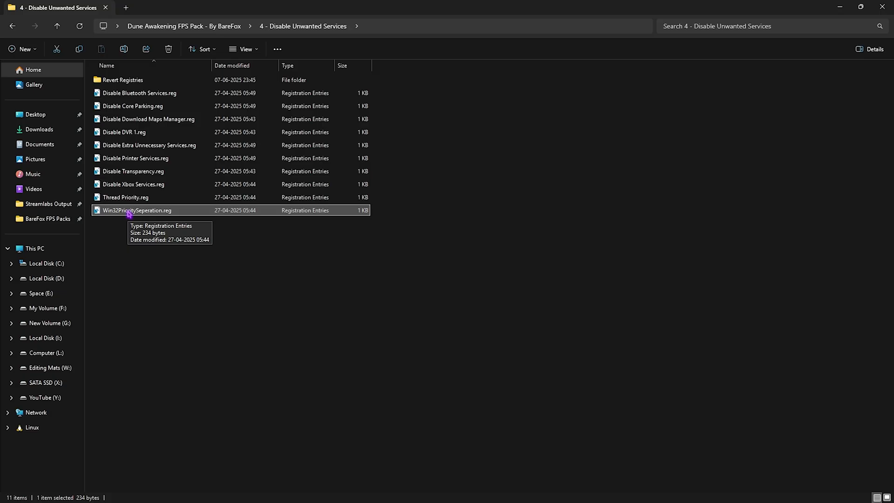
{"action": "left_click", "coordinate": [145, 93]}
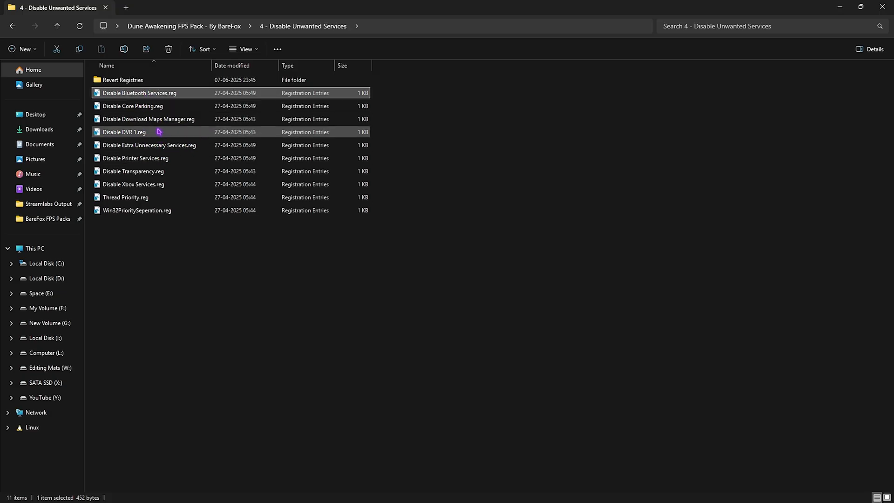
{"action": "left_click", "coordinate": [152, 157], "text": "ctrl"}
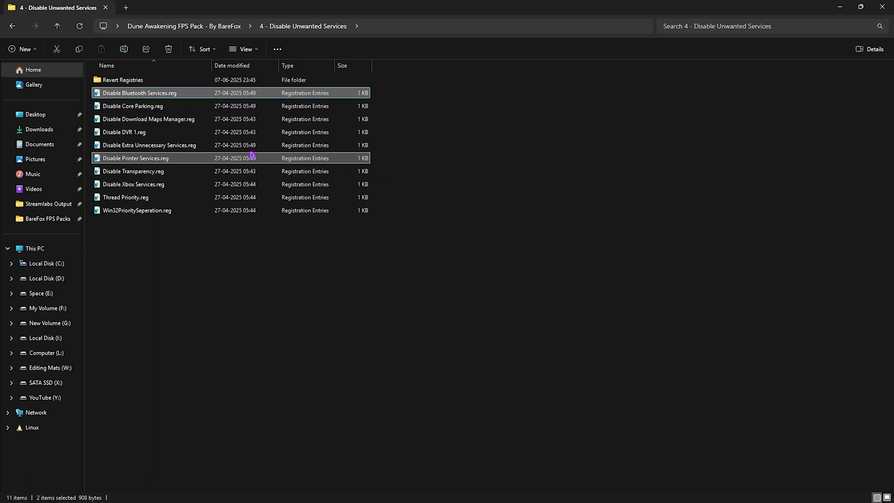
Look inside Revert Registries, then open the 5 - Programs folder from the FPS pack
{"action": "left_click", "coordinate": [129, 82]}
{"action": "double_click", "coordinate": [129, 82]}
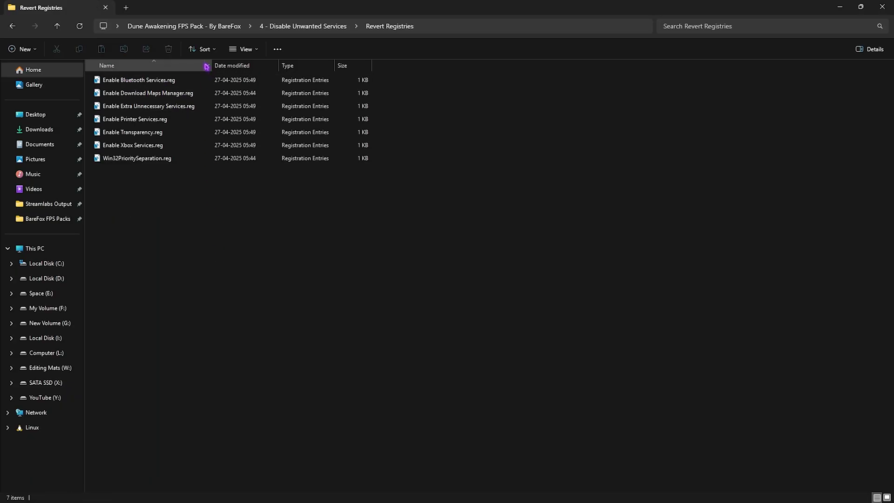
{"action": "left_click", "coordinate": [214, 26]}
{"action": "left_click", "coordinate": [147, 135]}
{"action": "double_click", "coordinate": [148, 134]}
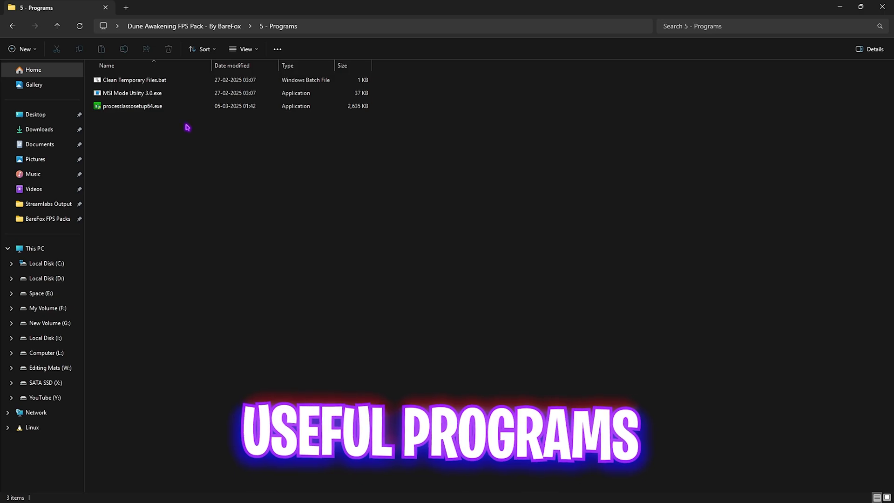
Run Clean Temporary Files.bat as administrator to delete temporary and Prefetch files
{"action": "left_click_drag", "start_coordinate": [164, 133], "coordinate": [185, 141]}
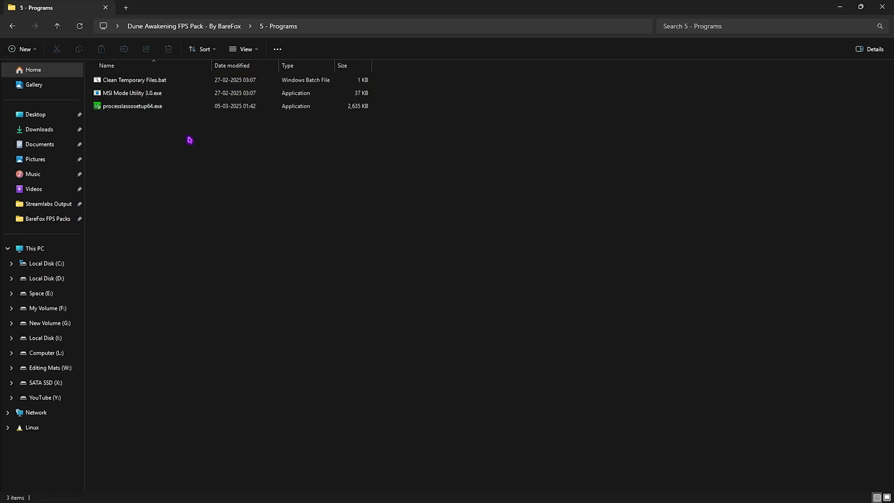
{"action": "left_click", "coordinate": [125, 85]}
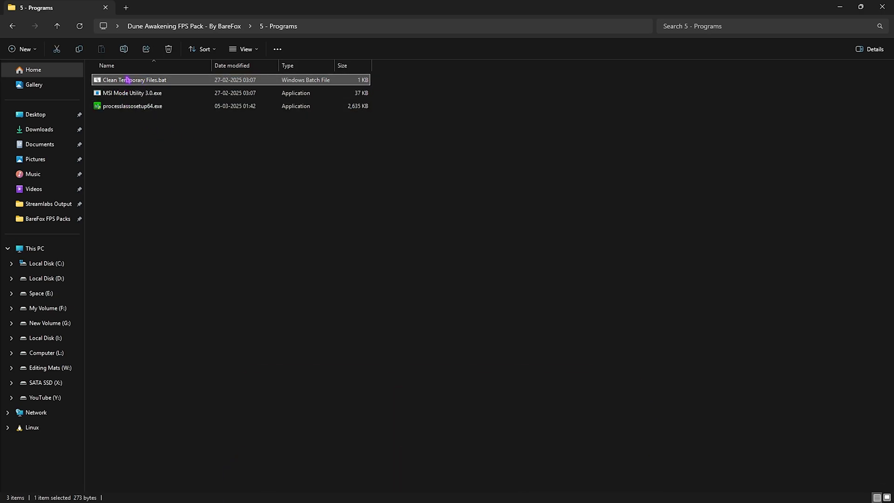
{"action": "right_click", "coordinate": [127, 79]}
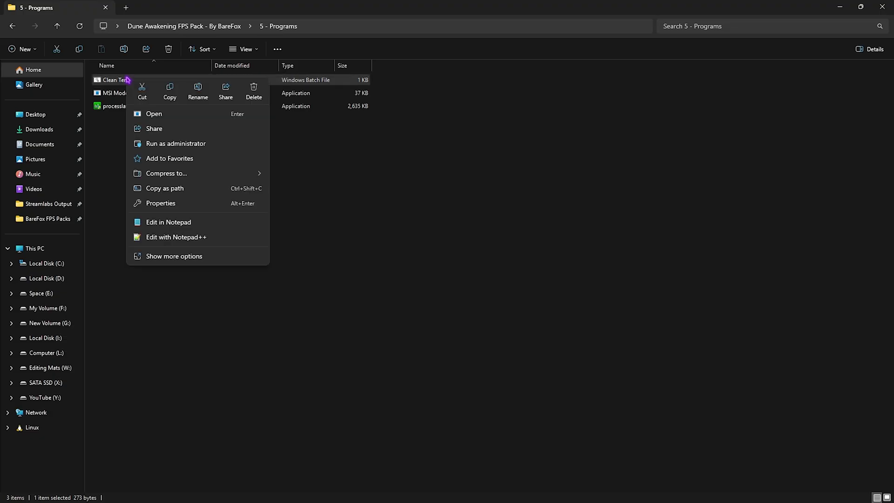
{"action": "left_click", "coordinate": [180, 145]}
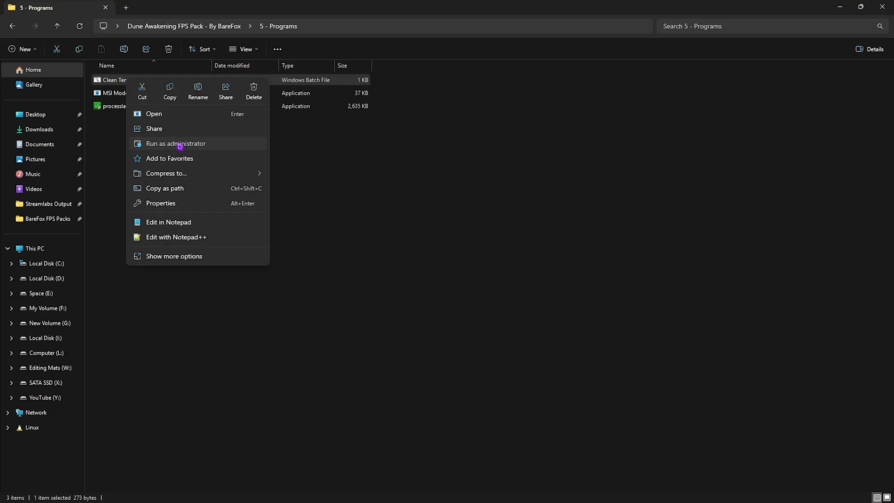
{"action": "key", "text": "Return"}
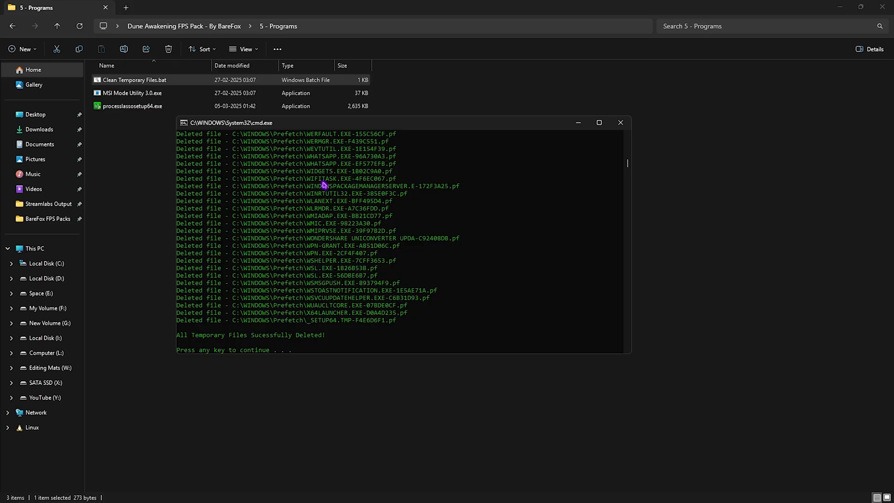
{"action": "key", "text": "Return"}
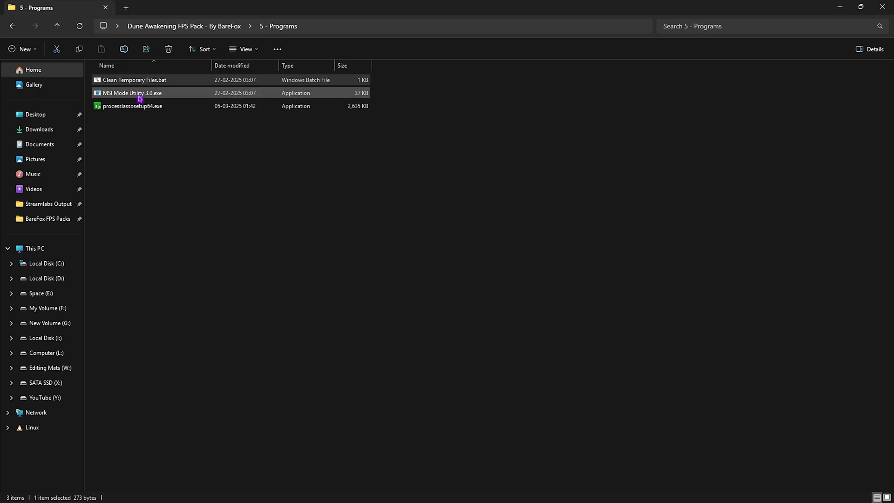
Launch MSI Mode Utility 3.0.exe as administrator
{"action": "left_click", "coordinate": [136, 96]}
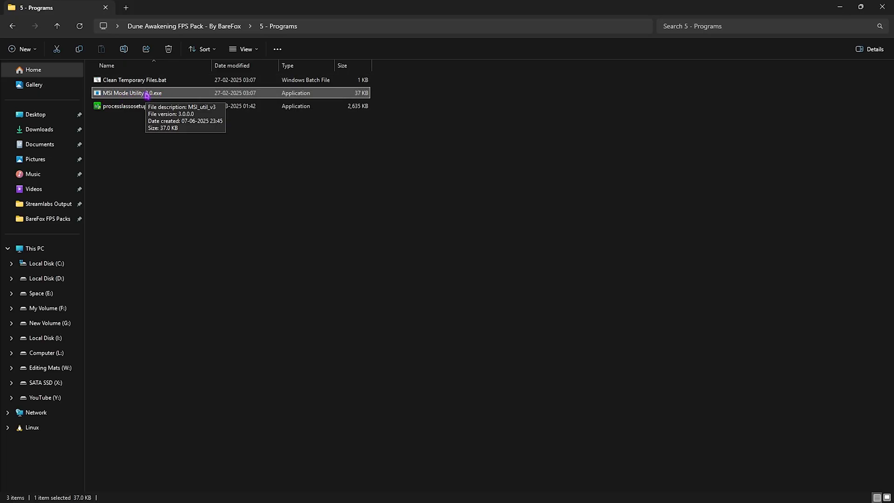
{"action": "right_click", "coordinate": [178, 95]}
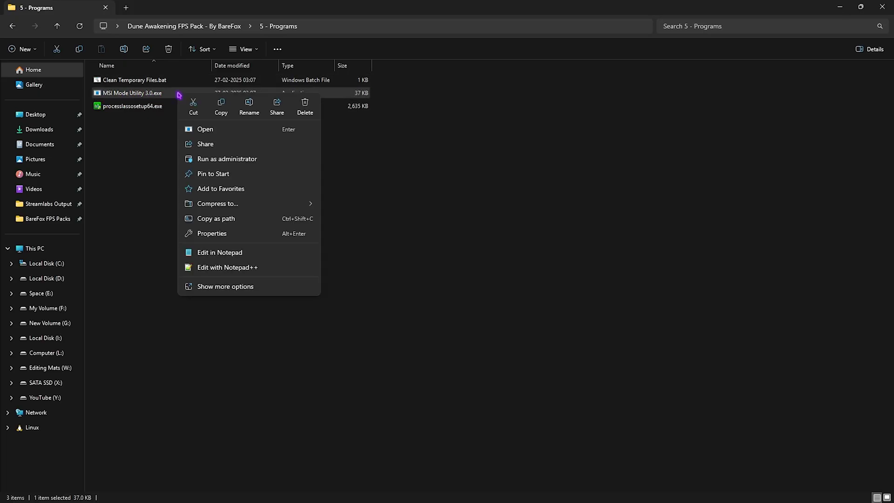
{"action": "left_click", "coordinate": [221, 159]}
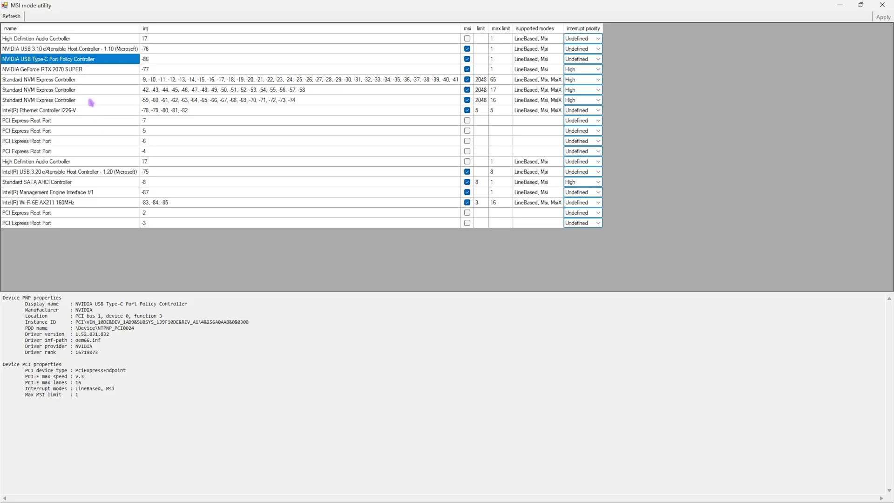
Review MSI and interrupt priority for the NVM Express controller and RTX 2070 SUPER, then close the utility
{"action": "left_click", "coordinate": [91, 79]}
{"action": "left_click", "coordinate": [91, 70]}
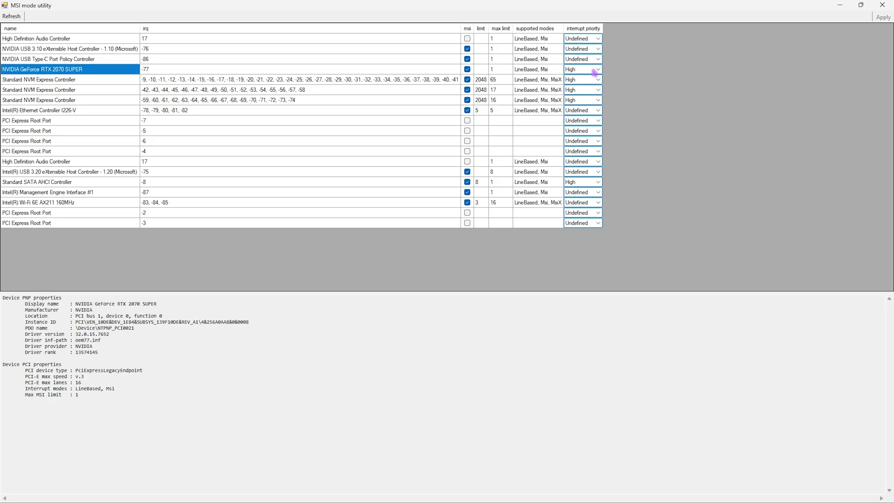
{"action": "left_click", "coordinate": [881, 5]}
{"action": "left_click", "coordinate": [124, 108]}
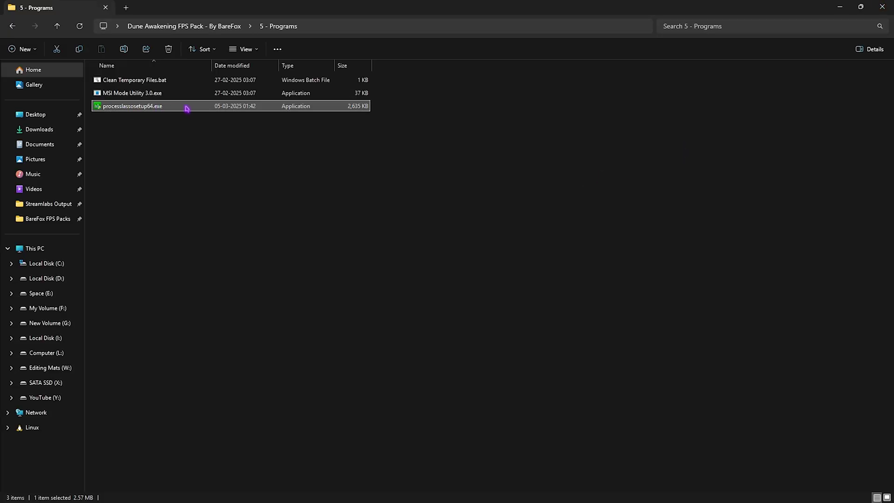
Launch Process Lasso from Windows search by typing 'pr'
{"action": "key", "text": "super"}
{"action": "type", "text": "process Lasso"}
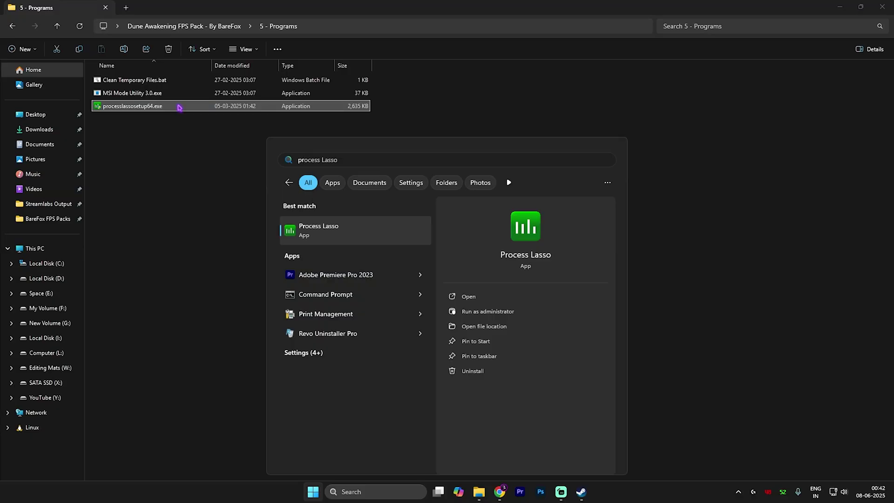
{"action": "key", "text": "Return"}
{"action": "scroll", "coordinate": [392, 205], "scroll_direction": "down", "scroll_amount": 10}
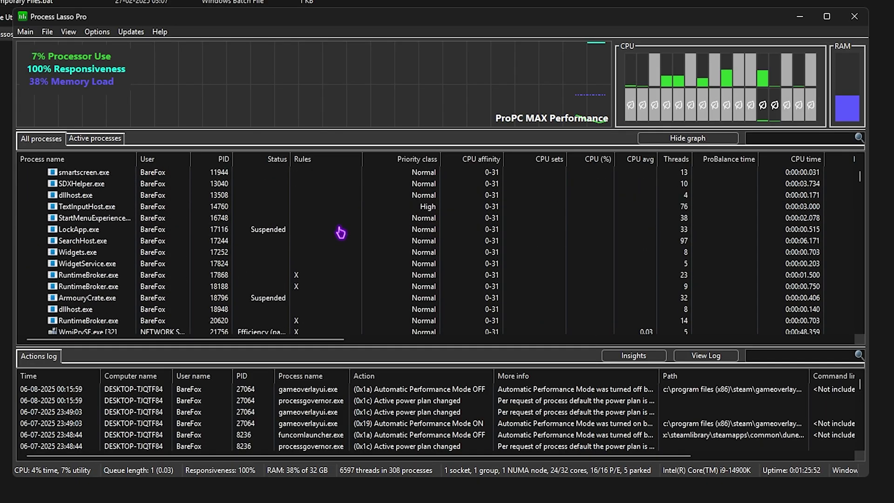
{"action": "scroll", "coordinate": [340, 232], "scroll_direction": "up", "scroll_amount": 10}
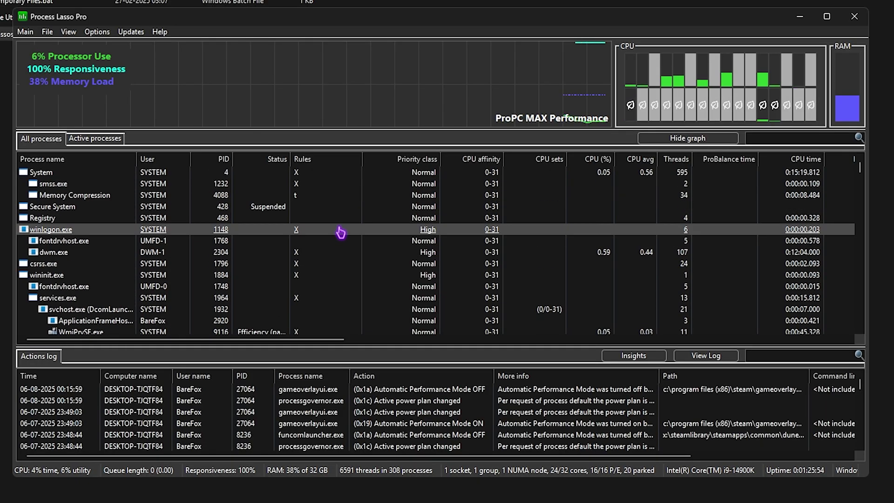
Filter the Process Lasso list to show only active processes
{"action": "left_click", "coordinate": [95, 139]}
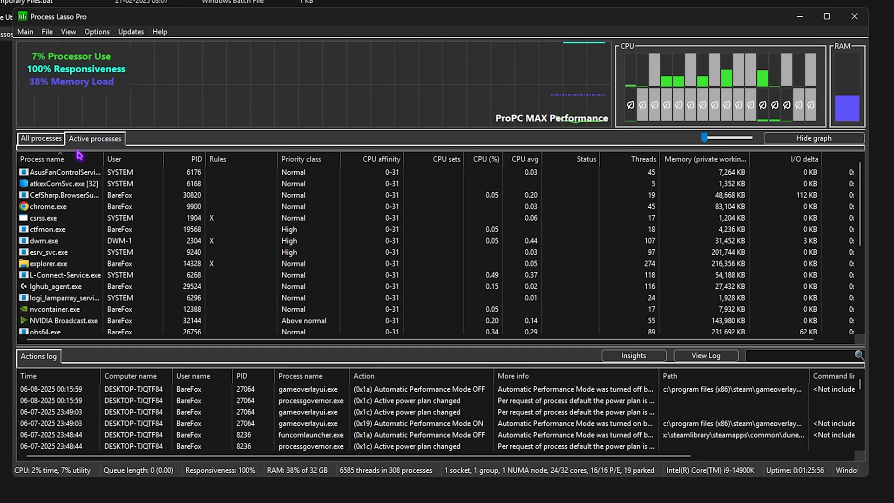
{"action": "scroll", "coordinate": [50, 235], "scroll_direction": "down", "scroll_amount": 5}
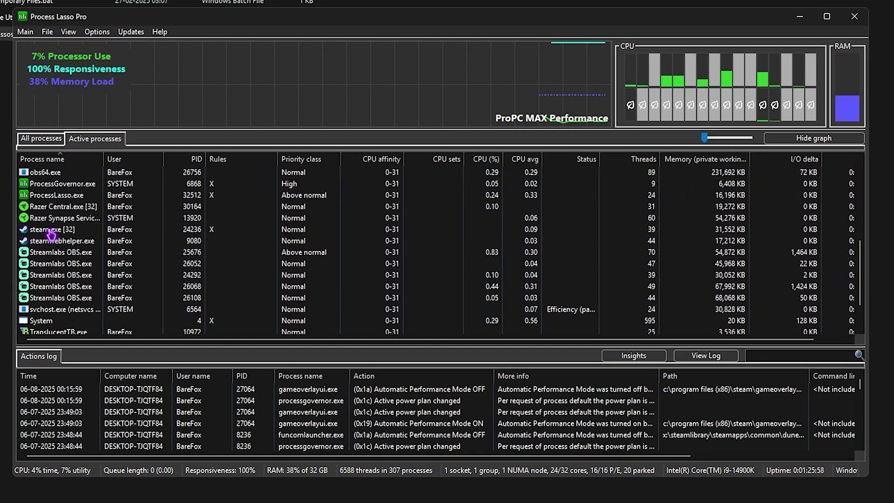
{"action": "scroll", "coordinate": [51, 234], "scroll_direction": "down", "scroll_amount": 1}
{"action": "scroll", "coordinate": [51, 232], "scroll_direction": "up", "scroll_amount": 6}
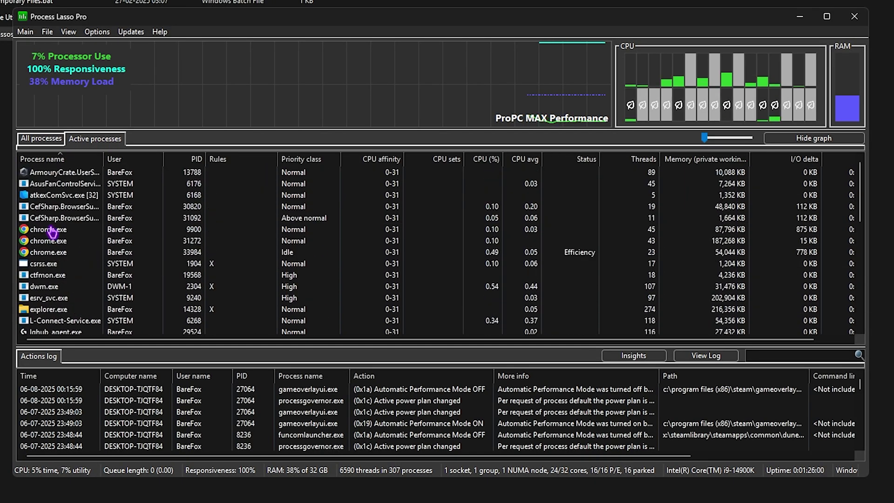
{"action": "scroll", "coordinate": [52, 231], "scroll_direction": "down", "scroll_amount": 5}
{"action": "scroll", "coordinate": [52, 232], "scroll_direction": "up", "scroll_amount": 5}
{"action": "key", "text": "super"}
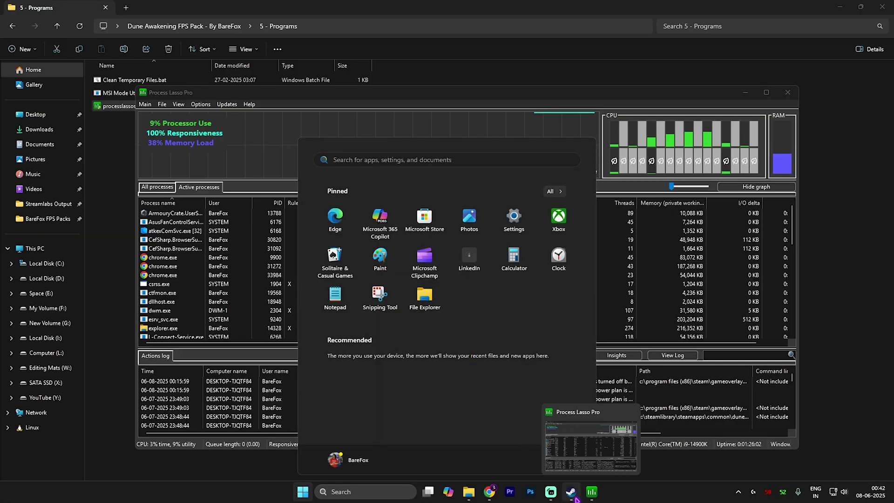
Start Dune: Awakening with the PLAY button on its Steam library page
{"action": "left_click", "coordinate": [572, 494]}
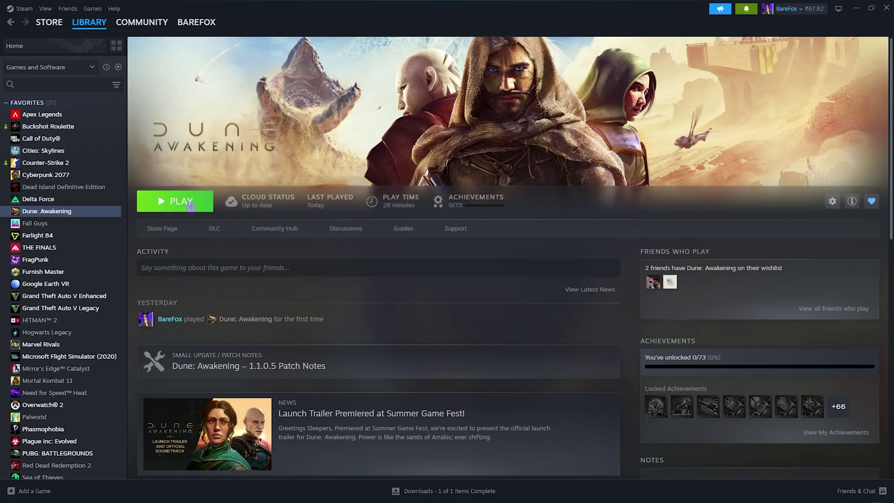
{"action": "left_click", "coordinate": [190, 205]}
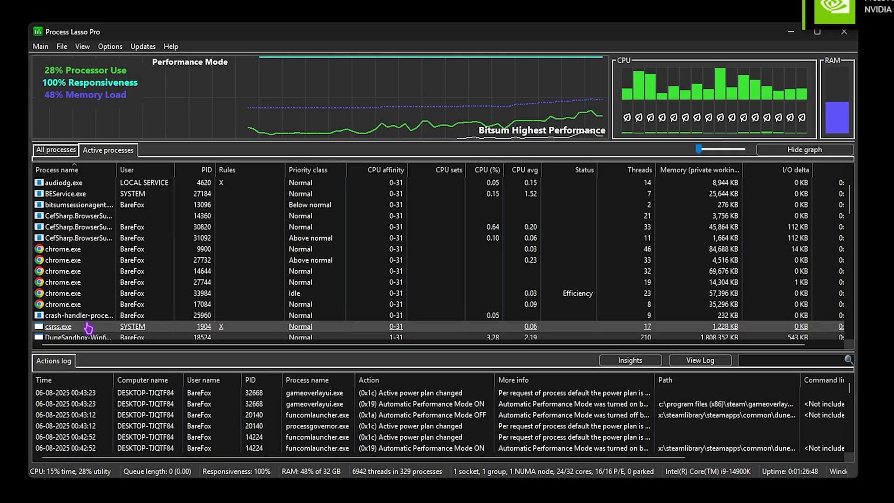
Set the DuneSandbox game process's current CPU priority to High
{"action": "scroll", "coordinate": [99, 321], "scroll_direction": "down", "scroll_amount": 2}
{"action": "right_click", "coordinate": [100, 268]}
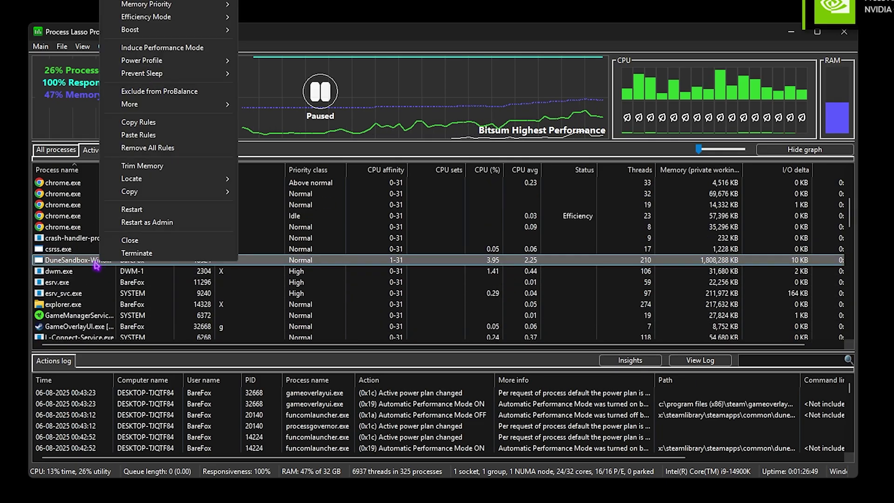
{"action": "mouse_move", "coordinate": [168, 1]}
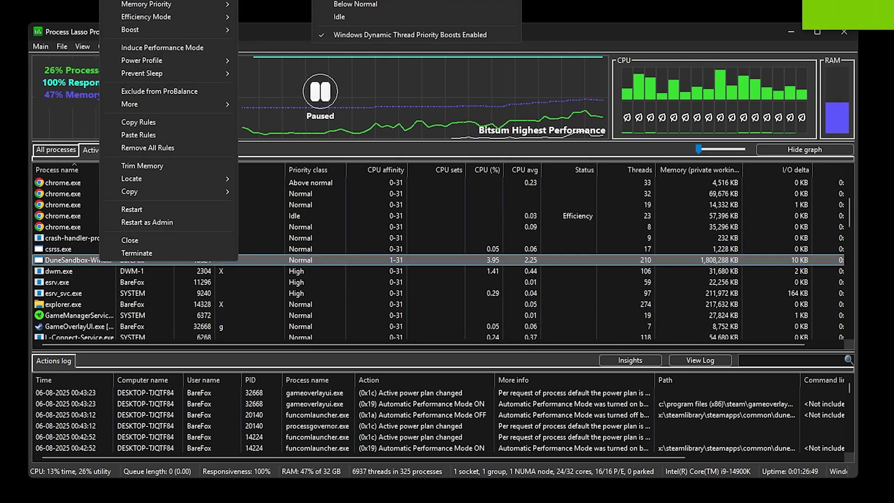
{"action": "left_click", "coordinate": [355, 1]}
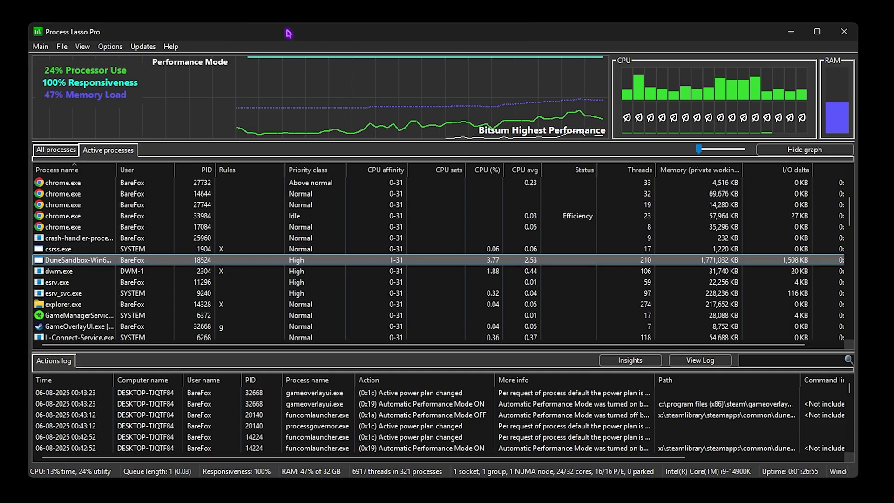
Review the game process's other context-menu options such as Boost
{"action": "key", "text": "shift+F10"}
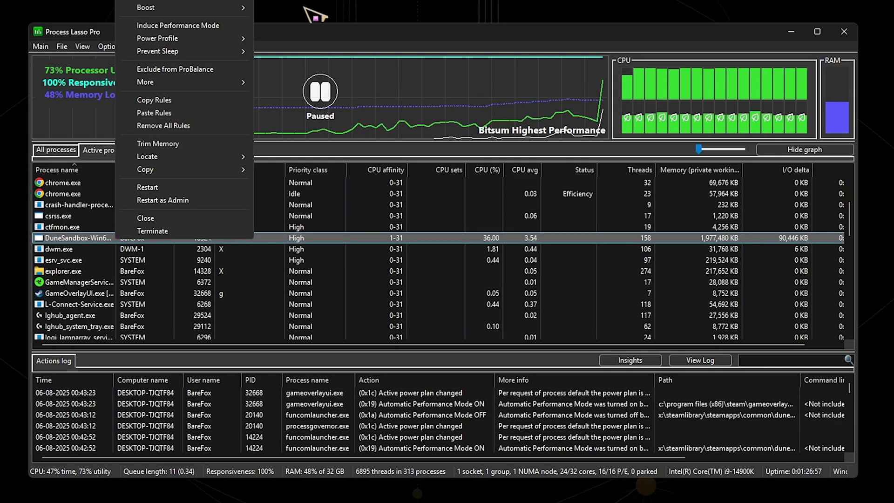
{"action": "mouse_move", "coordinate": [285, 0]}
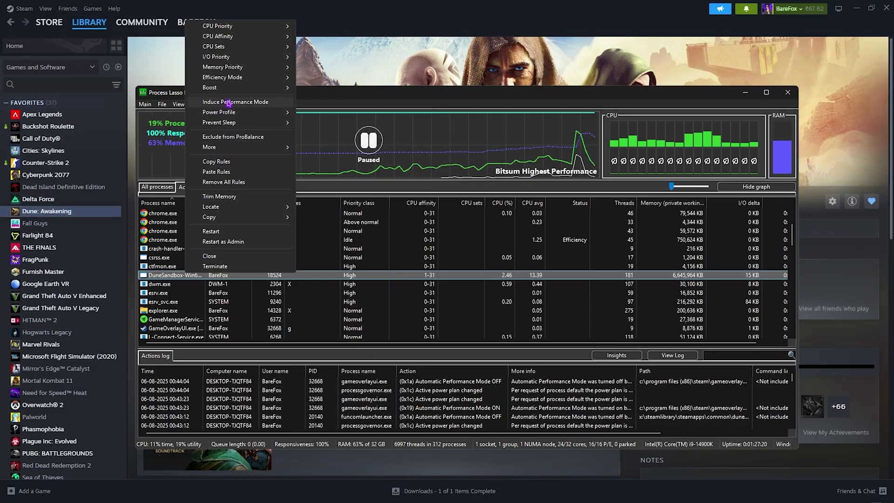
{"action": "mouse_move", "coordinate": [225, 90]}
{"action": "mouse_move", "coordinate": [325, 87]}
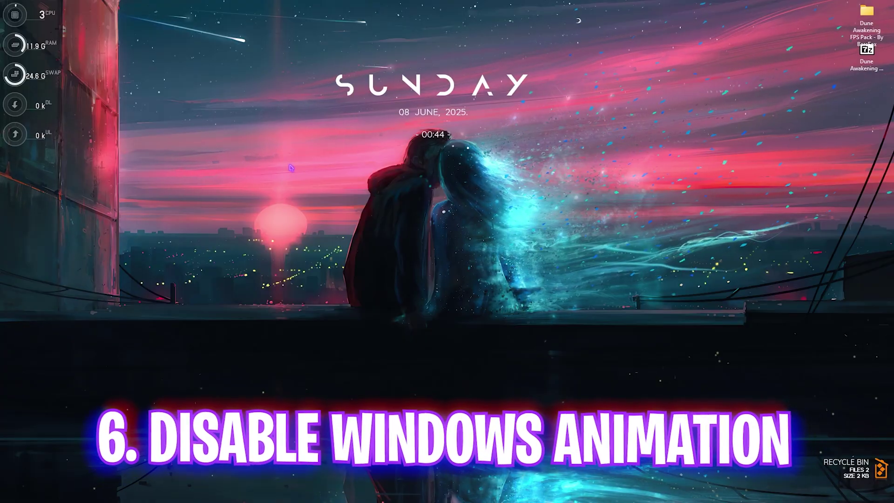
Set Visual Effects to Custom, keeping only thumbnails, drag contents and smooth fonts, then launch msconfig
{"action": "key", "text": "super"}
{"action": "type", "text": "adjust"}
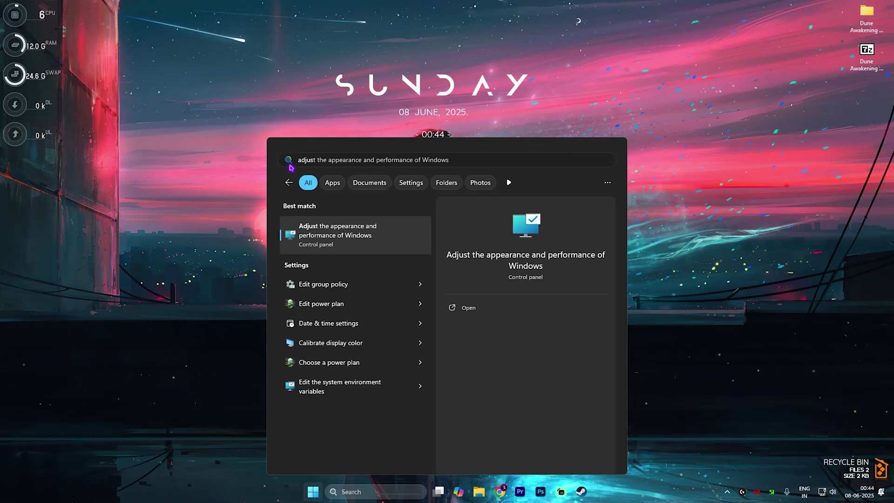
{"action": "key", "text": "Return"}
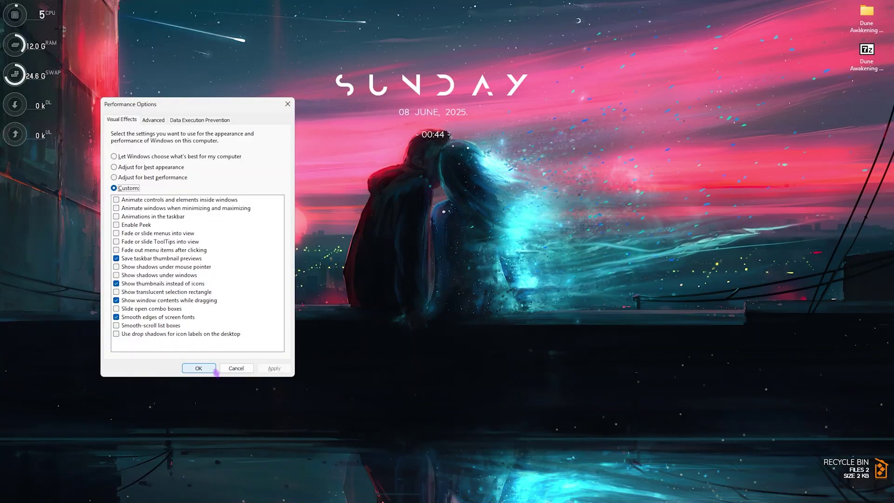
{"action": "left_click", "coordinate": [170, 456]}
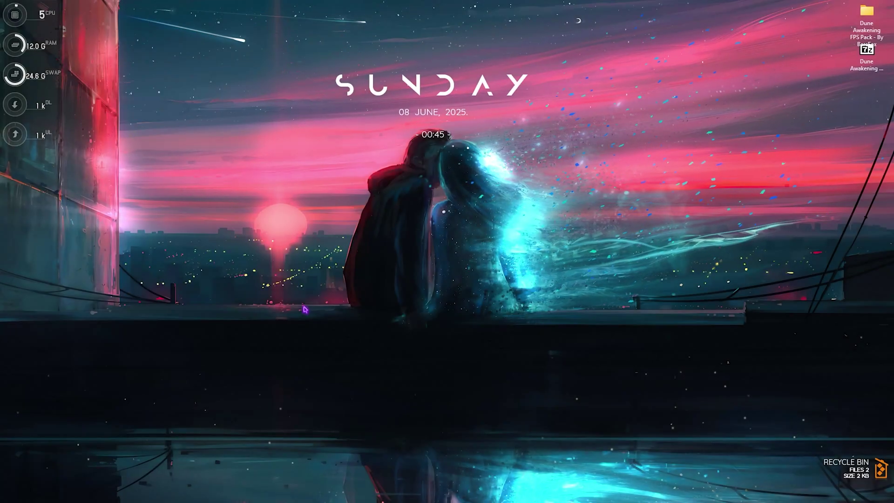
{"action": "type", "text": "msco"}
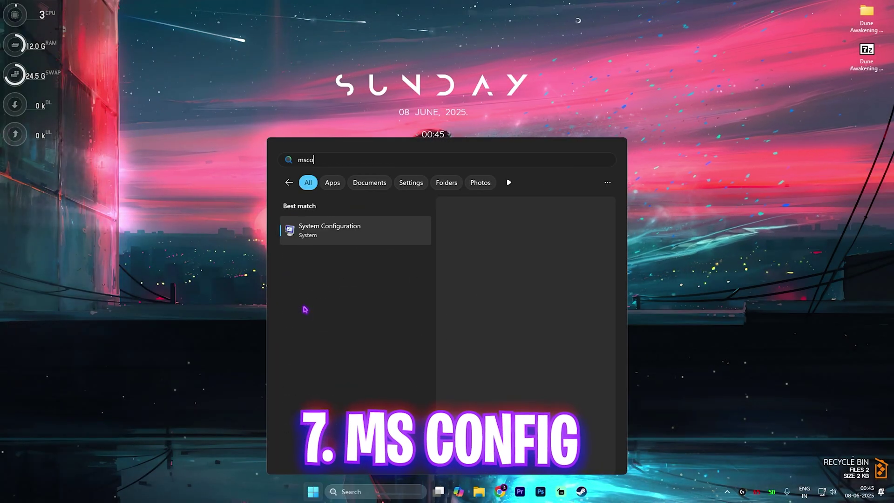
{"action": "key", "text": "Return"}
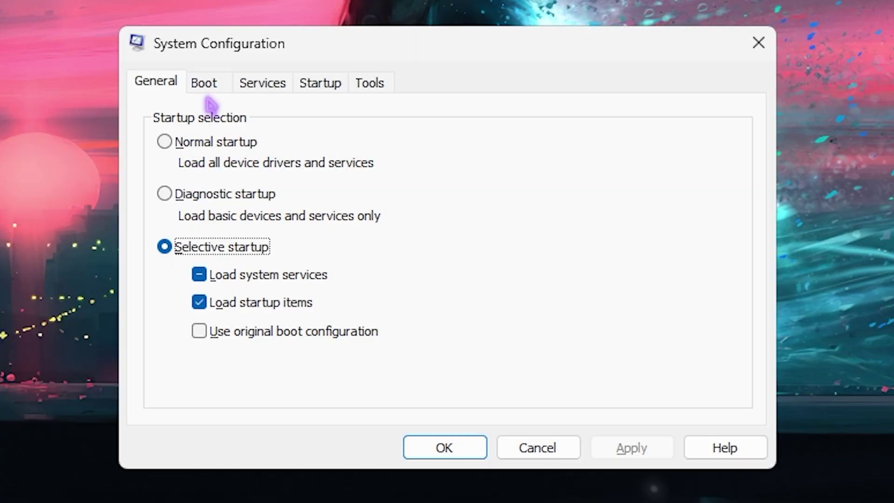
Set the boot Number of processors to 32 and hide all Microsoft services
{"action": "left_click", "coordinate": [351, 180]}
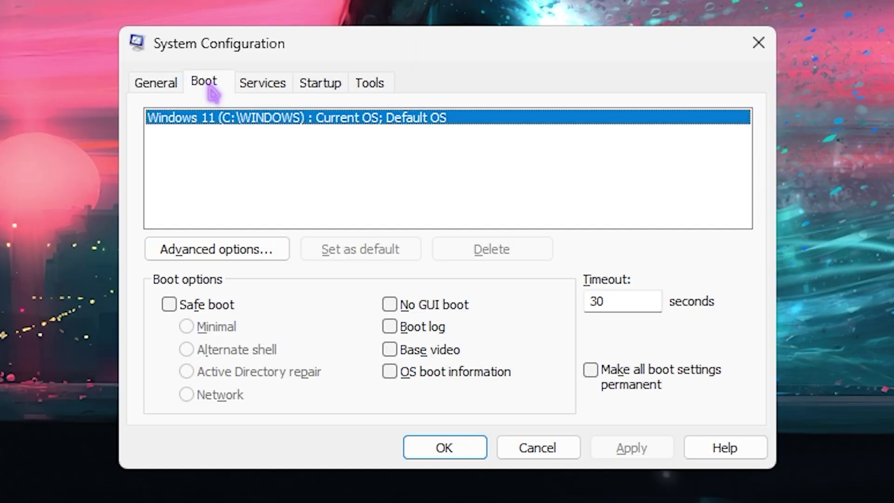
{"action": "left_click", "coordinate": [236, 253]}
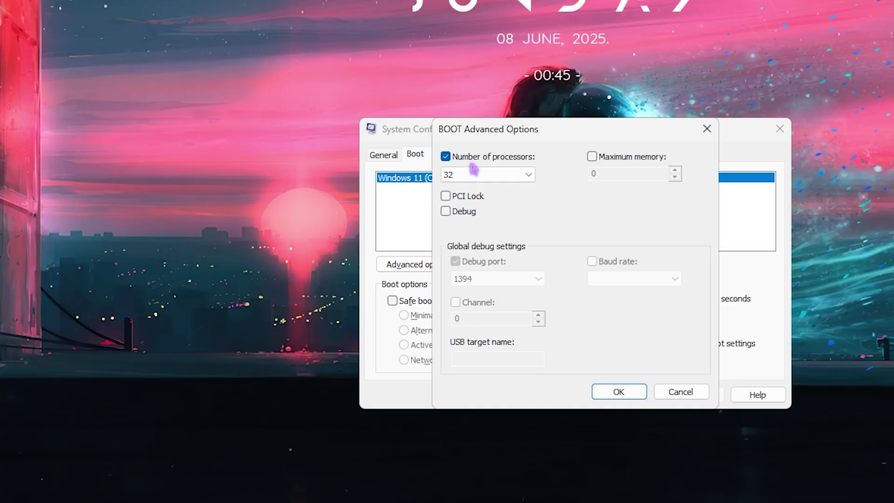
{"action": "left_click", "coordinate": [529, 175]}
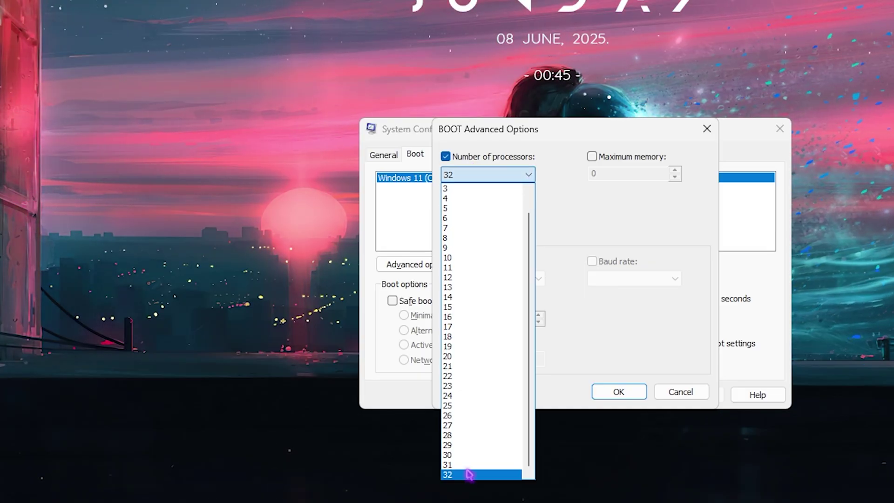
{"action": "left_click", "coordinate": [465, 475]}
{"action": "left_click", "coordinate": [619, 390]}
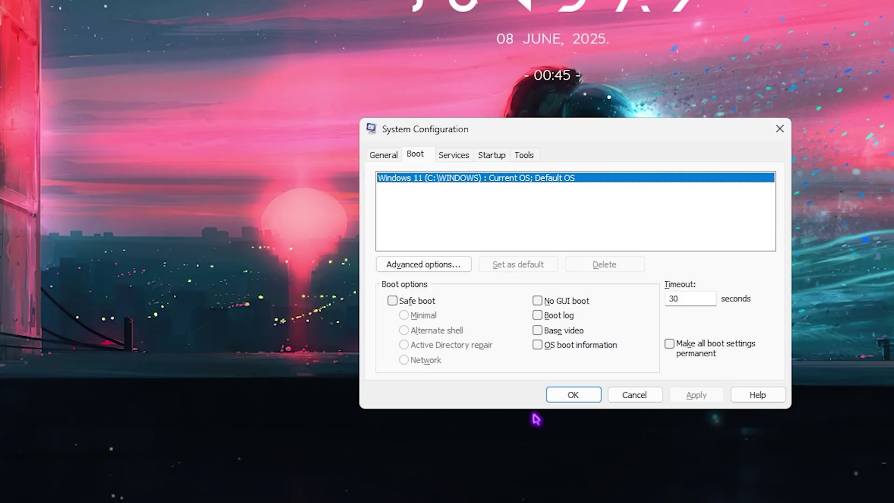
{"action": "left_click", "coordinate": [444, 155]}
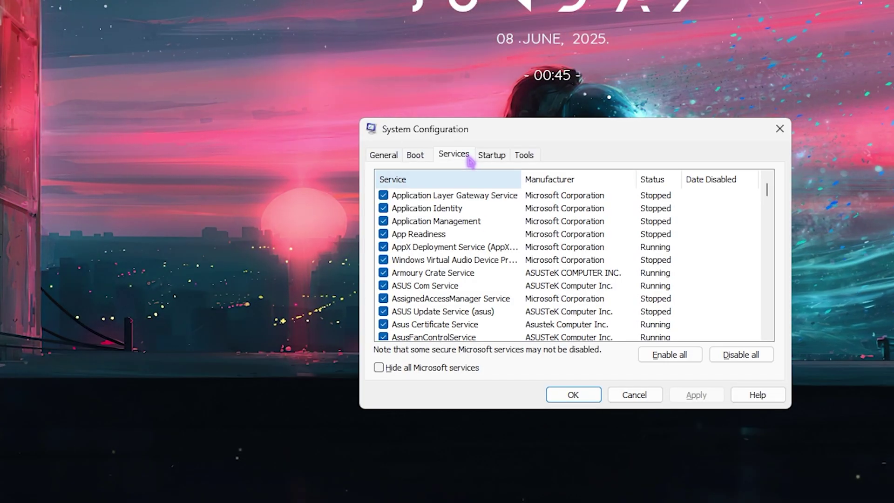
{"action": "left_click", "coordinate": [485, 369]}
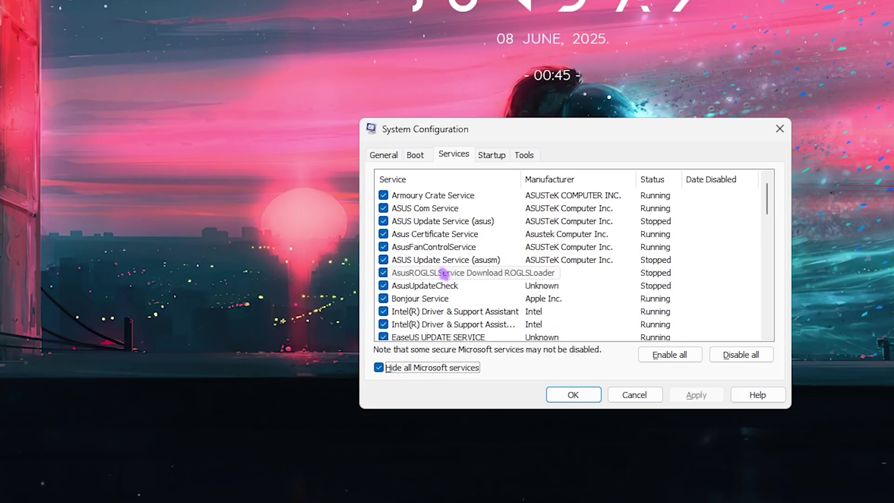
{"action": "scroll", "coordinate": [443, 274], "scroll_direction": "down", "scroll_amount": 9}
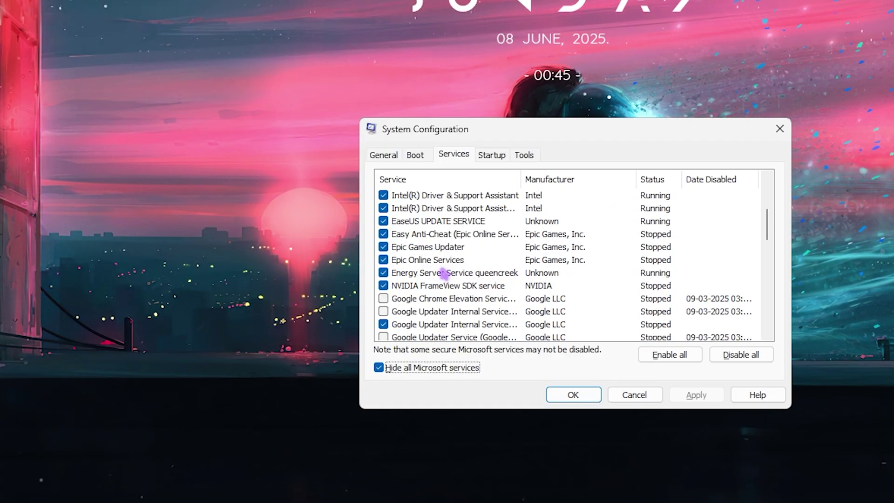
{"action": "scroll", "coordinate": [444, 274], "scroll_direction": "down", "scroll_amount": 5}
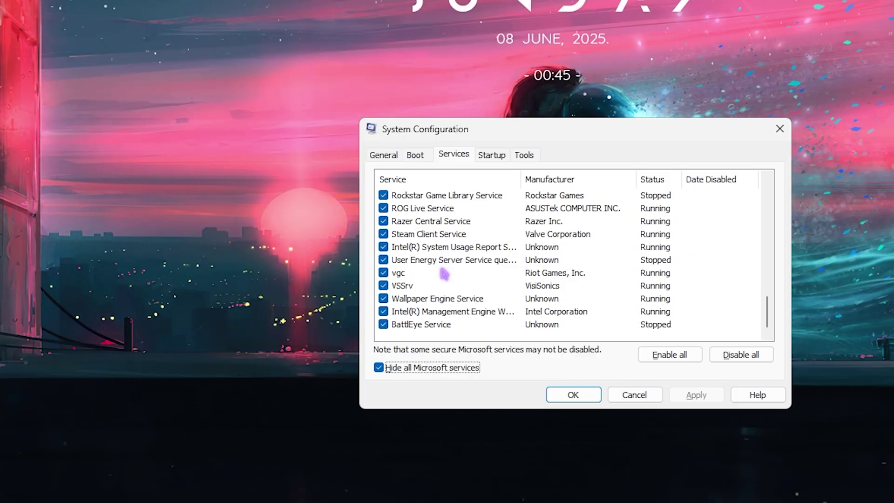
{"action": "scroll", "coordinate": [444, 274], "scroll_direction": "up", "scroll_amount": 14}
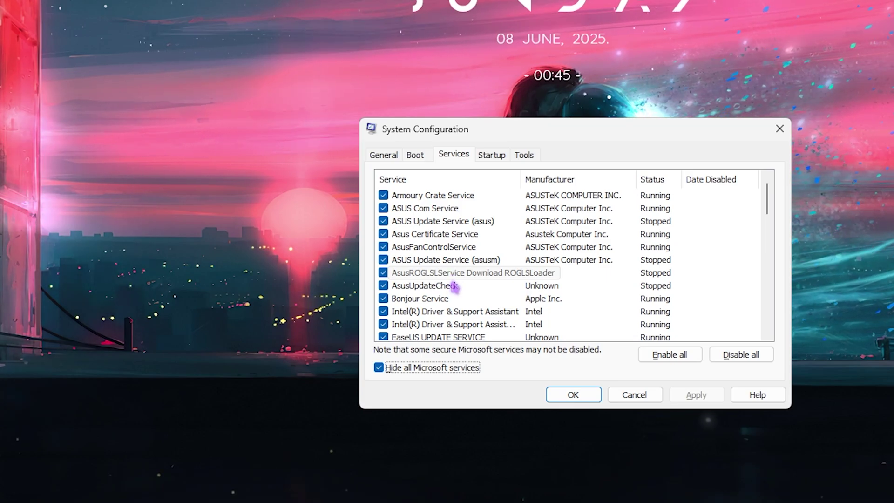
{"action": "scroll", "coordinate": [454, 279], "scroll_direction": "down", "scroll_amount": 3}
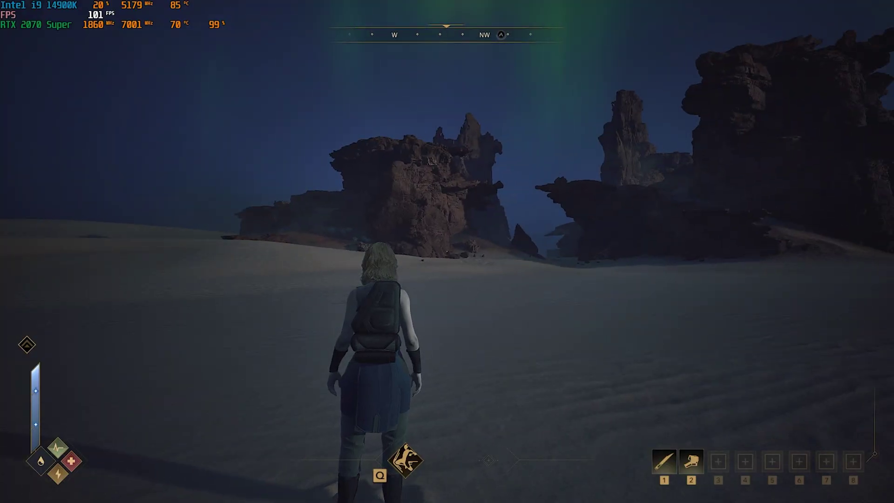
Open Settings from the Esc pause menu and go to the DISPLAY tab
{"action": "key", "text": "Escape"}
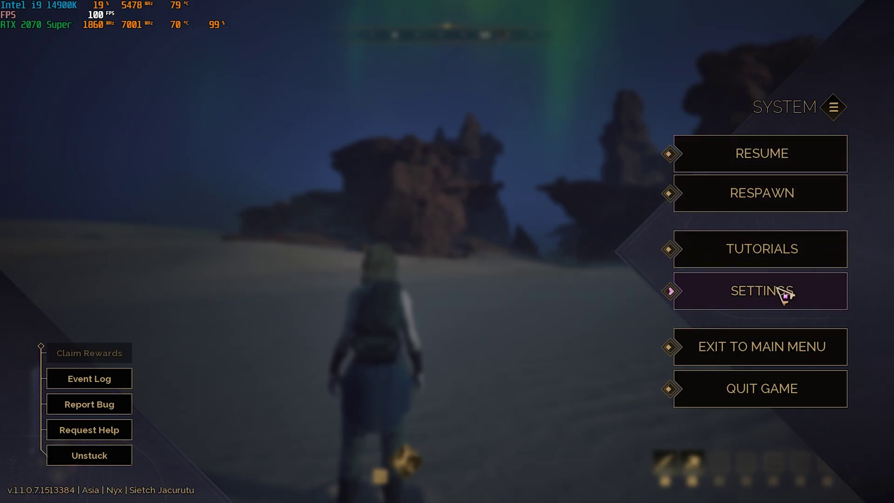
{"action": "left_click", "coordinate": [783, 291]}
{"action": "left_click", "coordinate": [298, 27]}
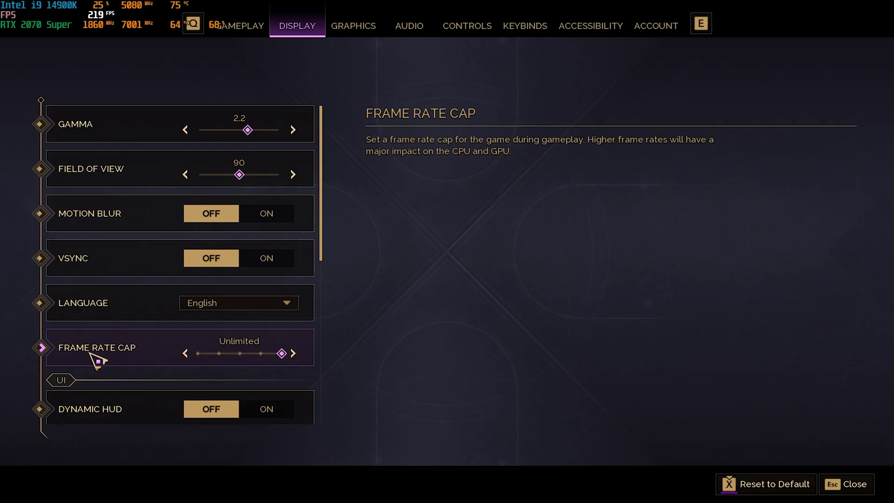
{"action": "scroll", "coordinate": [121, 354], "scroll_direction": "down", "scroll_amount": 5}
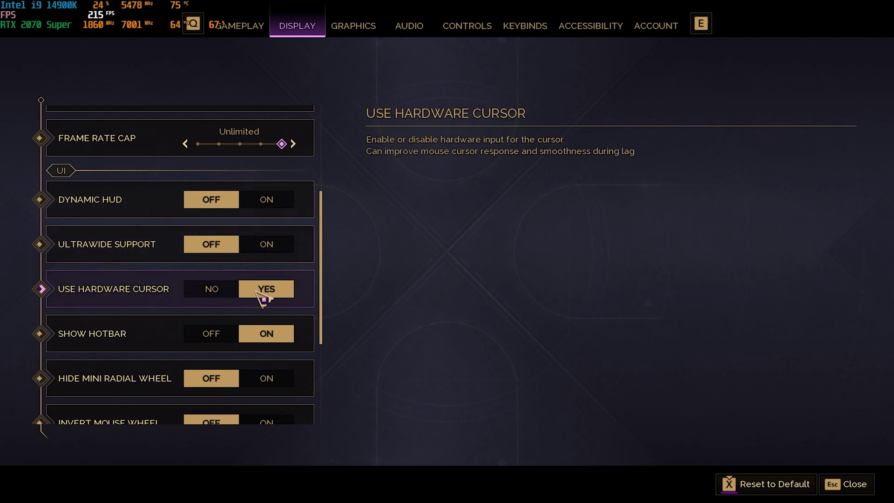
{"action": "scroll", "coordinate": [124, 332], "scroll_direction": "down", "scroll_amount": 1}
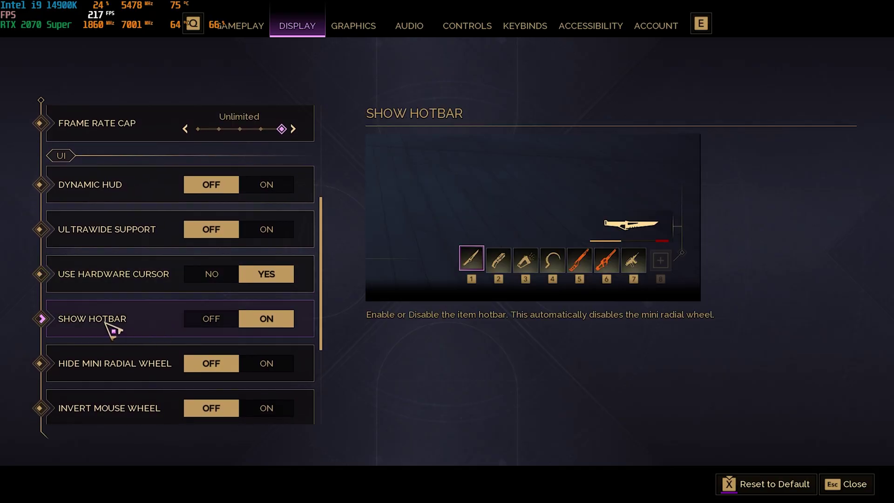
{"action": "scroll", "coordinate": [114, 323], "scroll_direction": "down", "scroll_amount": 4}
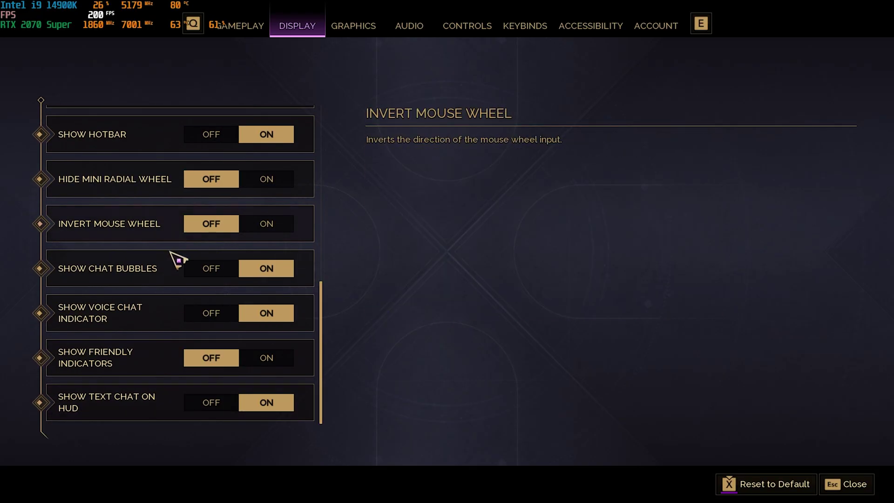
{"action": "scroll", "coordinate": [167, 363], "scroll_direction": "up", "scroll_amount": 2}
{"action": "scroll", "coordinate": [167, 329], "scroll_direction": "up", "scroll_amount": 7}
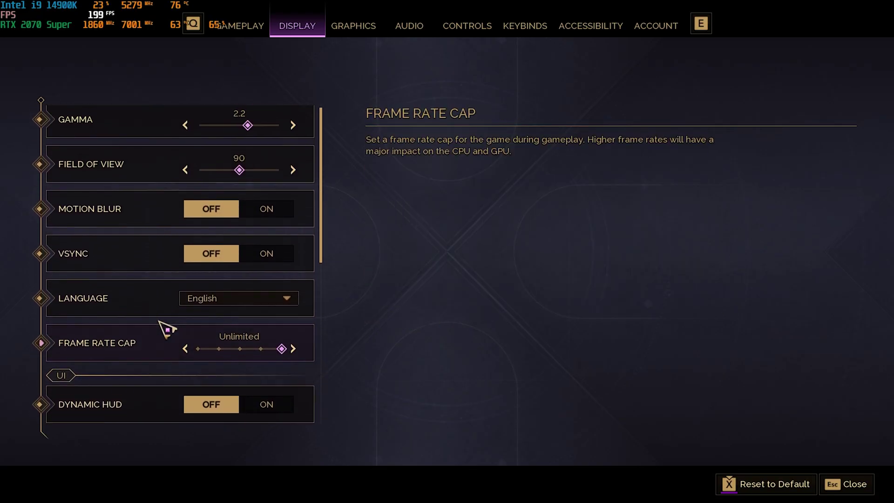
On the GRAPHICS tab, keep Windowed Fullscreen as the window mode
{"action": "left_click", "coordinate": [353, 30]}
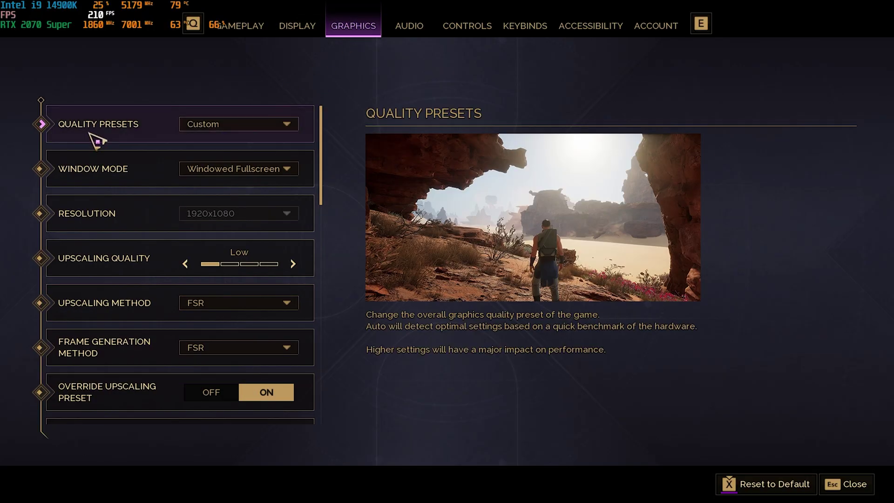
{"action": "left_click", "coordinate": [231, 169]}
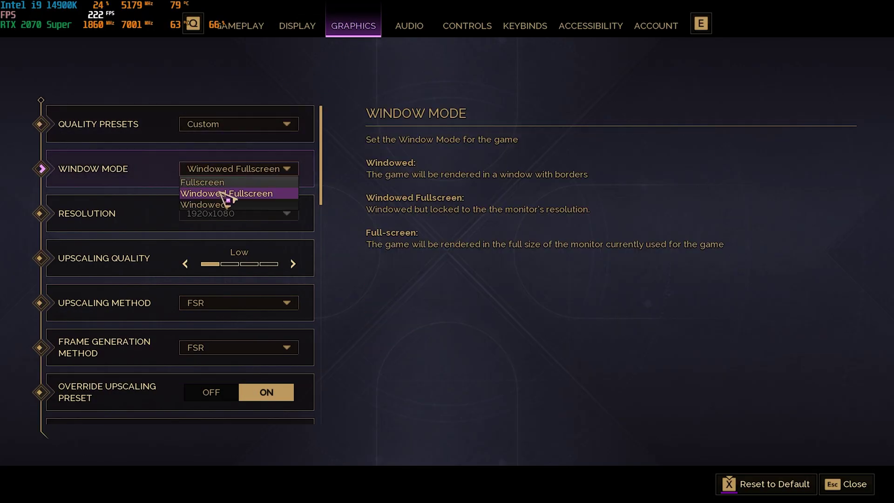
{"action": "left_click", "coordinate": [222, 194]}
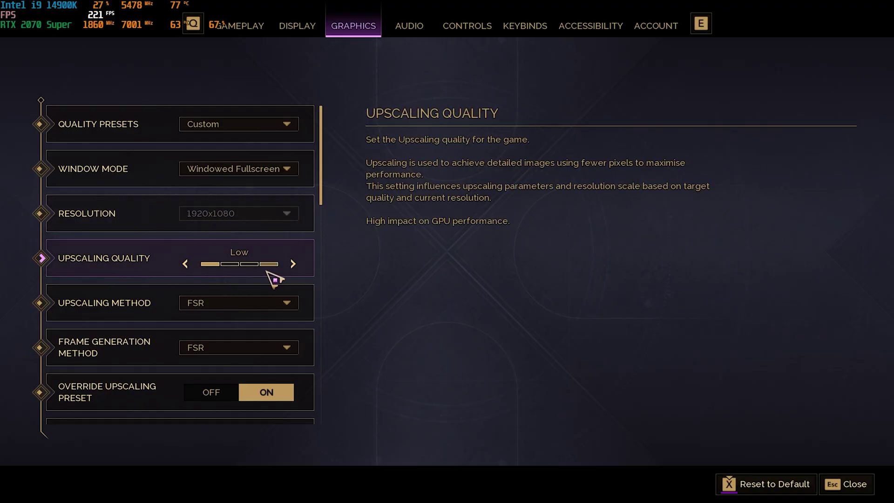
Set Upscaling Quality to Medium, Upscaling Method to DLSS and Frame Generation to FSR
{"action": "left_click", "coordinate": [292, 264]}
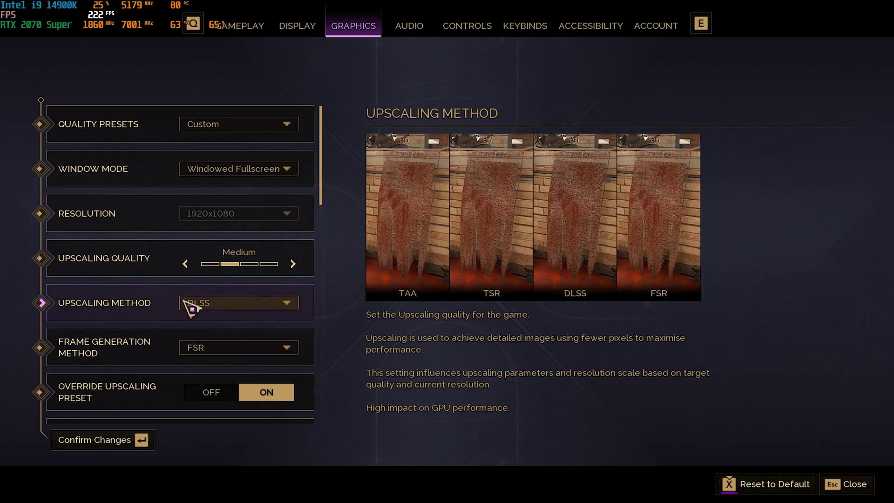
{"action": "left_click", "coordinate": [235, 303]}
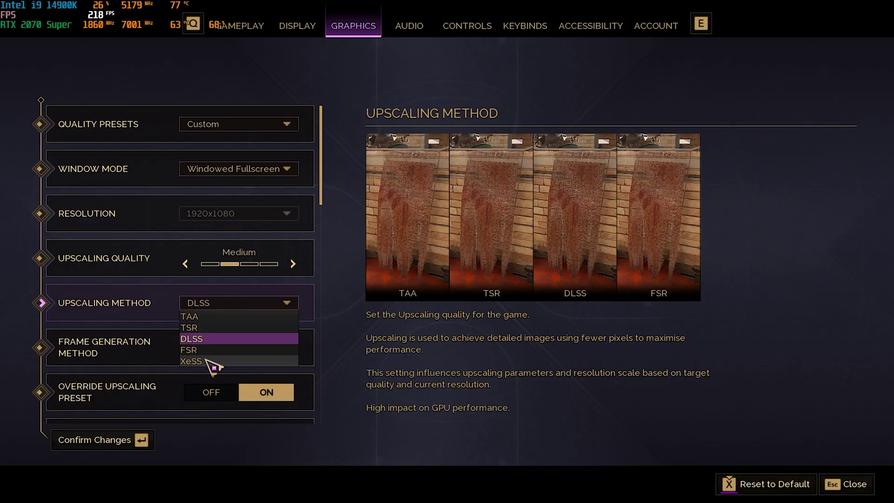
{"action": "left_click", "coordinate": [203, 340]}
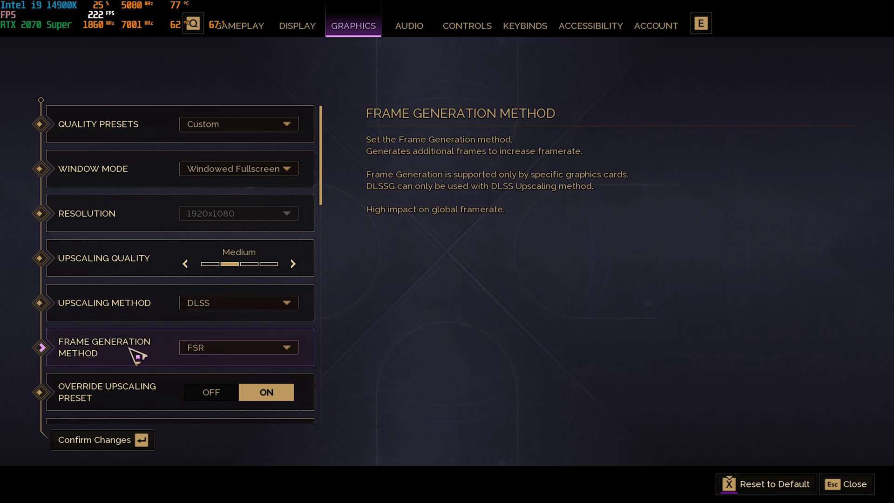
{"action": "left_click", "coordinate": [212, 350]}
{"action": "left_click", "coordinate": [201, 371]}
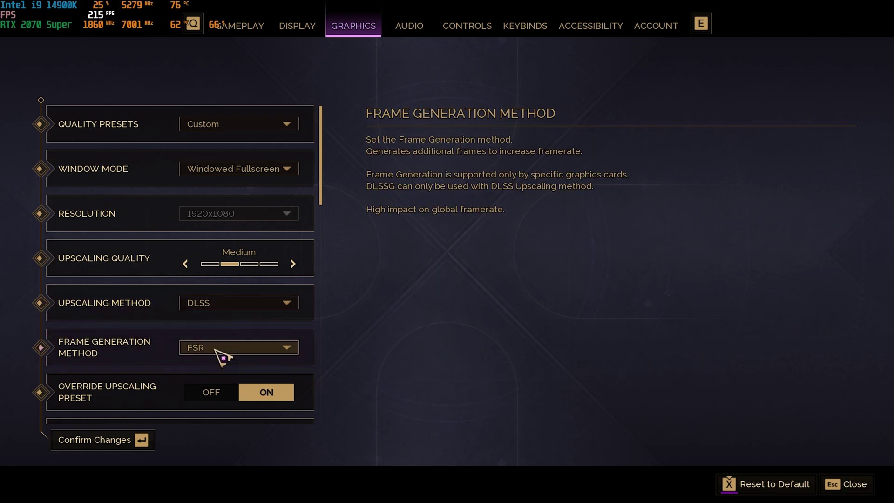
{"action": "scroll", "coordinate": [223, 357], "scroll_direction": "down", "scroll_amount": 3}
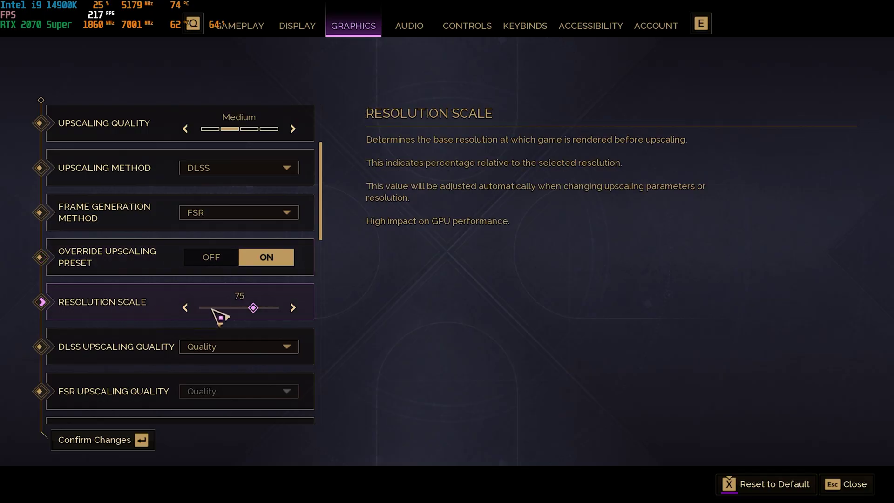
Lower the Resolution Scale from 75 to 69
{"action": "left_click_drag", "start_coordinate": [255, 309], "coordinate": [242, 311]}
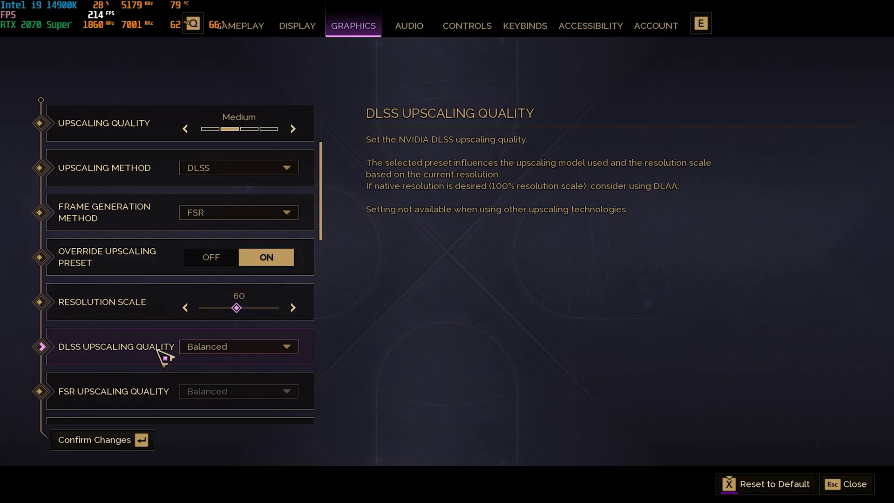
{"action": "scroll", "coordinate": [130, 346], "scroll_direction": "down", "scroll_amount": 3}
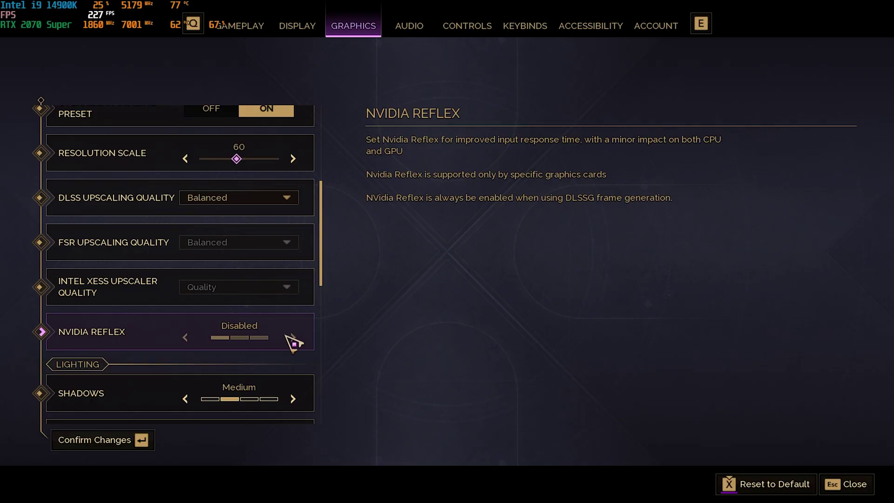
{"action": "scroll", "coordinate": [295, 344], "scroll_direction": "down", "scroll_amount": 2}
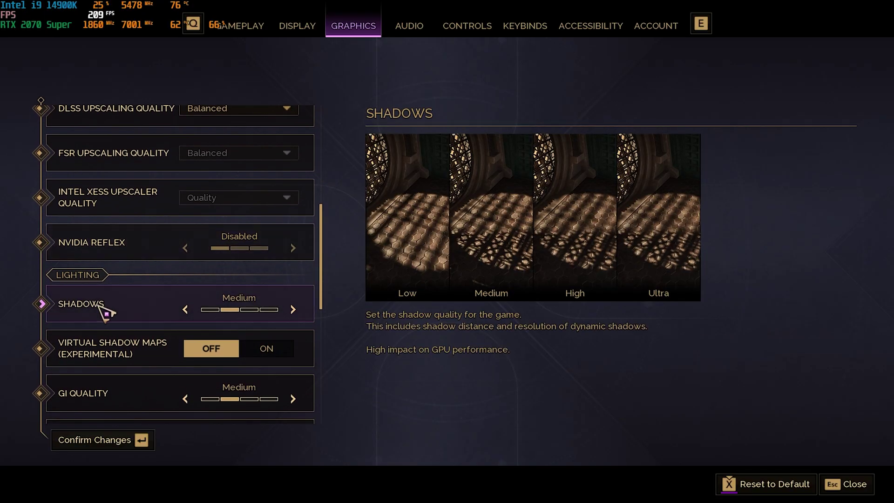
Lower Shadows and GI Quality from Medium to Low
{"action": "left_click", "coordinate": [186, 294]}
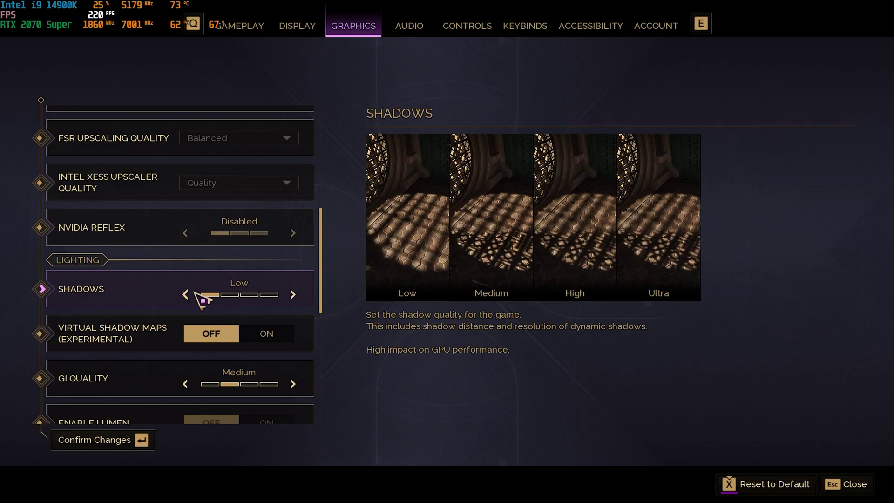
{"action": "scroll", "coordinate": [117, 326], "scroll_direction": "down", "scroll_amount": 1}
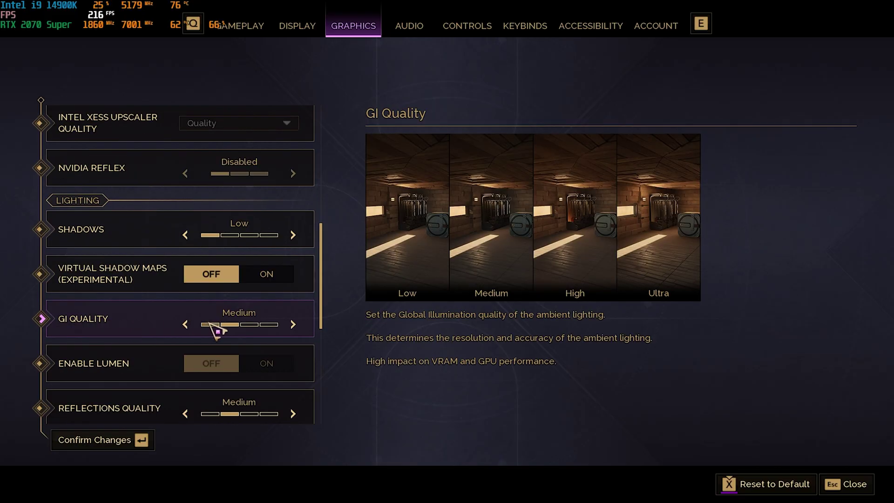
{"action": "left_click", "coordinate": [185, 324]}
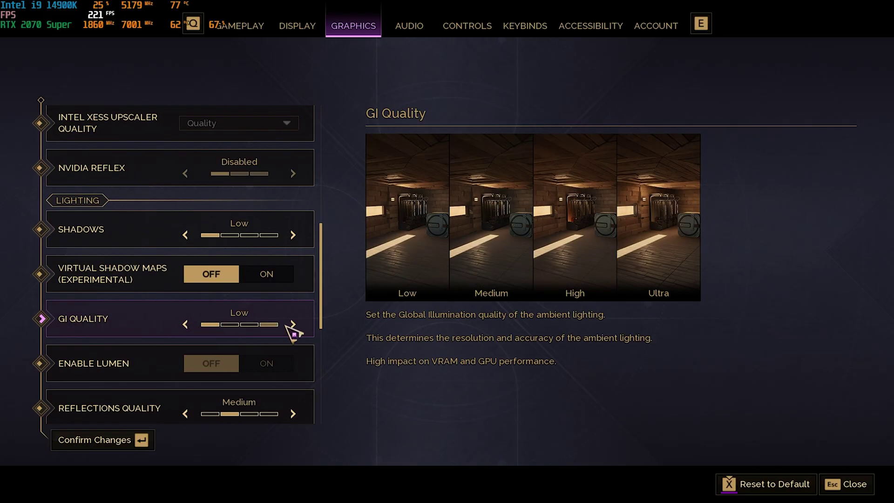
{"action": "scroll", "coordinate": [206, 343], "scroll_direction": "down", "scroll_amount": 1}
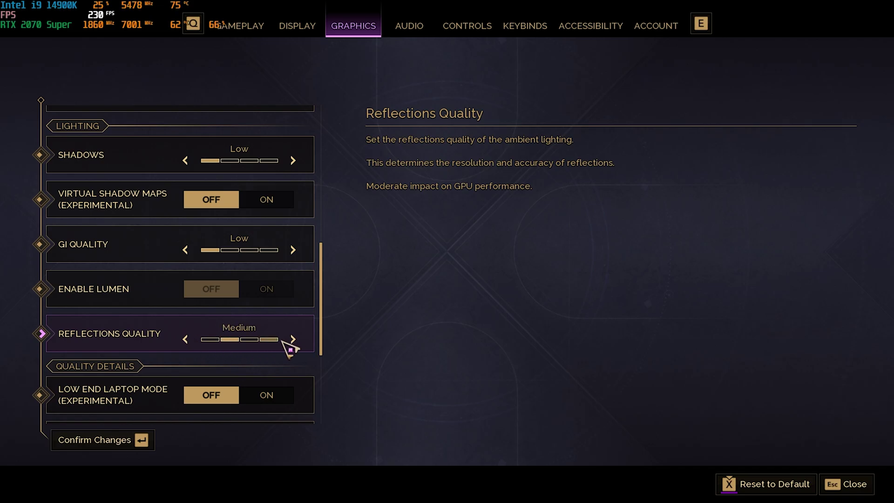
{"action": "scroll", "coordinate": [124, 209], "scroll_direction": "down", "scroll_amount": 2}
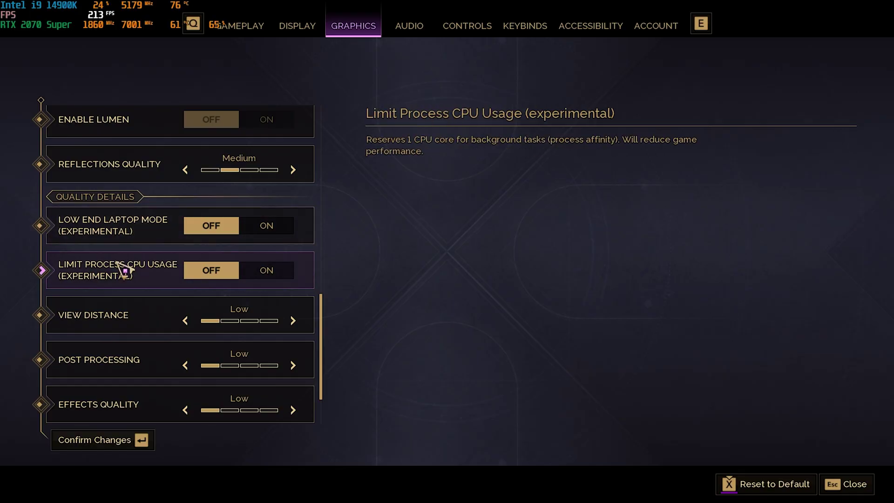
Turn Limit Process CPU Usage on, toggling Low End Laptop Mode on and back off
{"action": "left_click", "coordinate": [266, 226]}
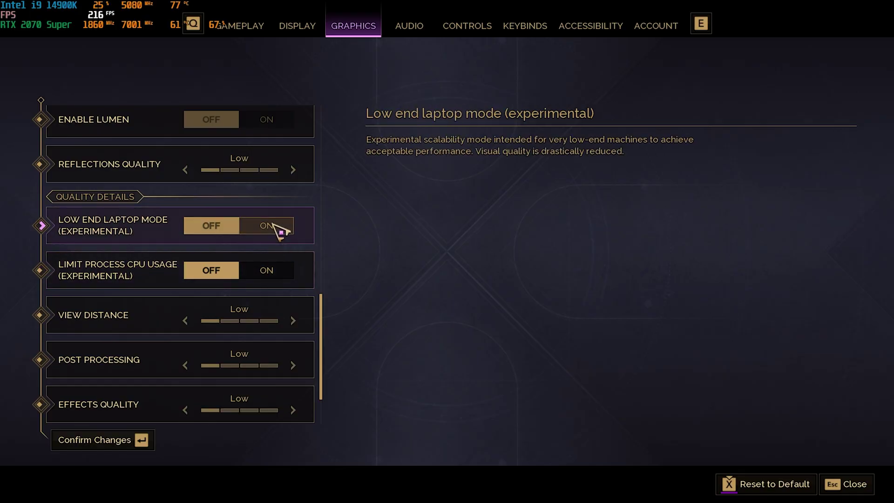
{"action": "left_click", "coordinate": [269, 270]}
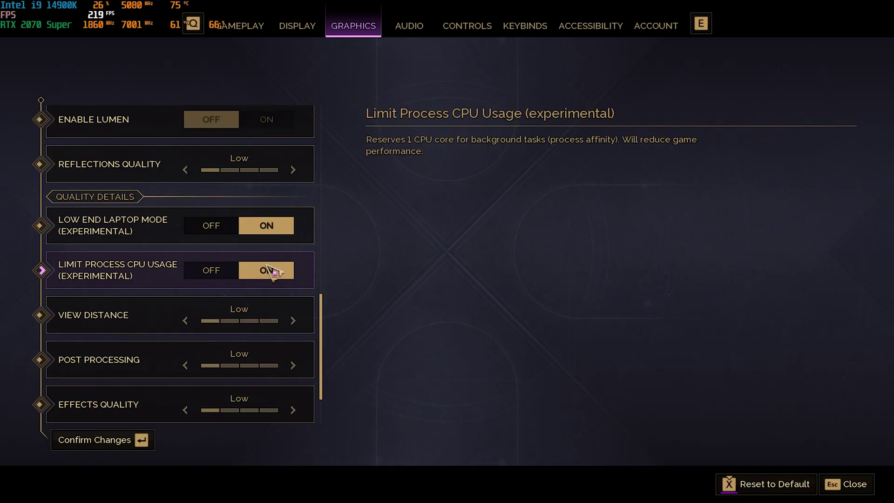
{"action": "left_click", "coordinate": [235, 228]}
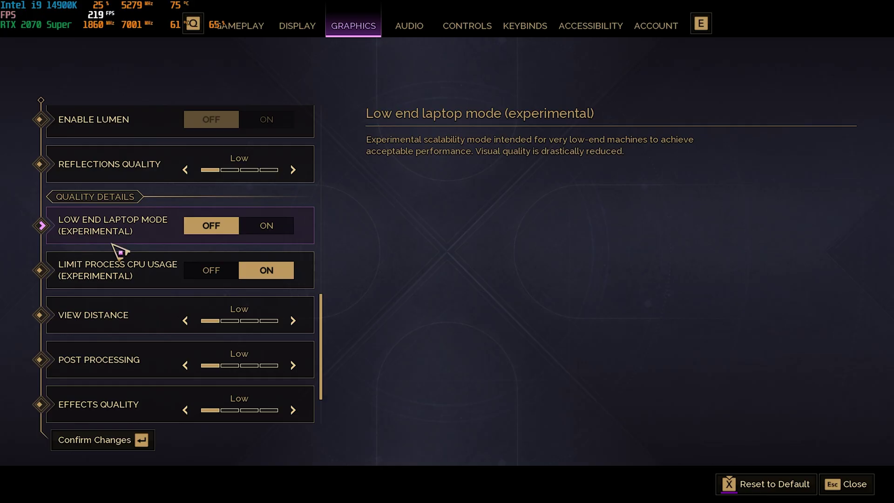
Raise View Distance and Effects Quality to Medium and Texture Quality to High, then confirm the changes
{"action": "left_click", "coordinate": [292, 320]}
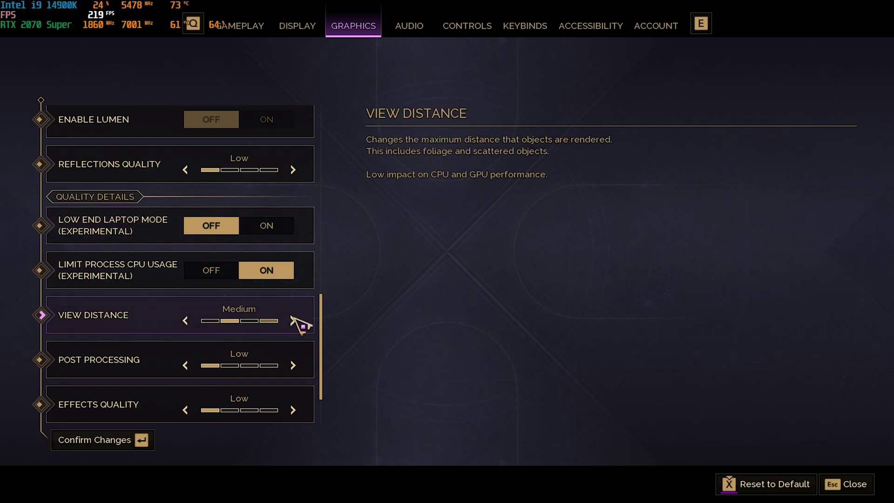
{"action": "scroll", "coordinate": [303, 335], "scroll_direction": "down", "scroll_amount": 1}
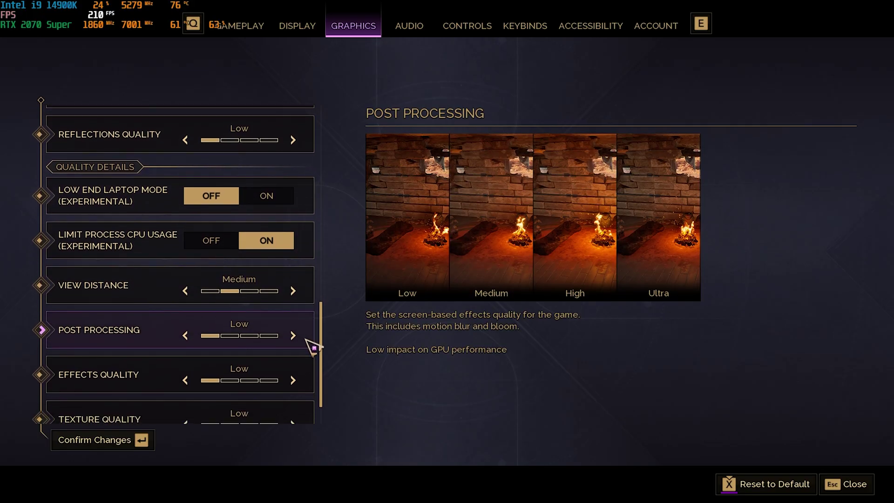
{"action": "scroll", "coordinate": [311, 344], "scroll_direction": "down", "scroll_amount": 1}
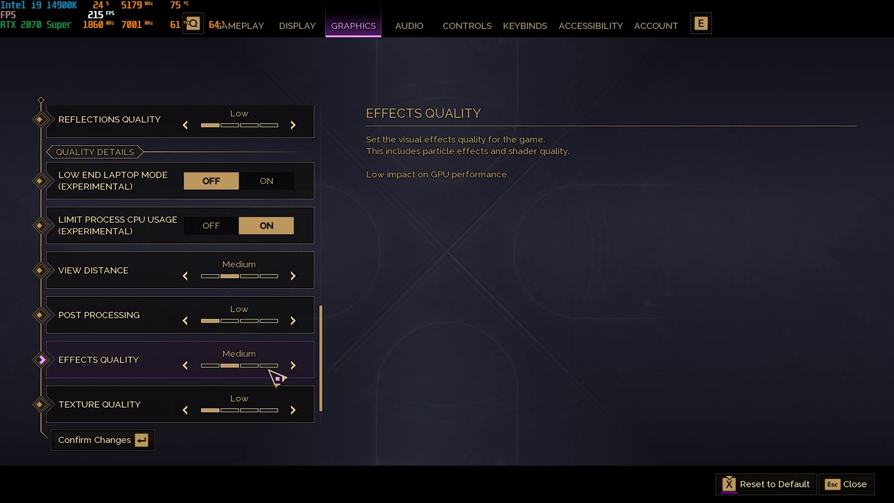
{"action": "scroll", "coordinate": [233, 375], "scroll_direction": "down", "scroll_amount": 1}
{"action": "left_click", "coordinate": [293, 395]}
{"action": "left_click", "coordinate": [293, 395]}
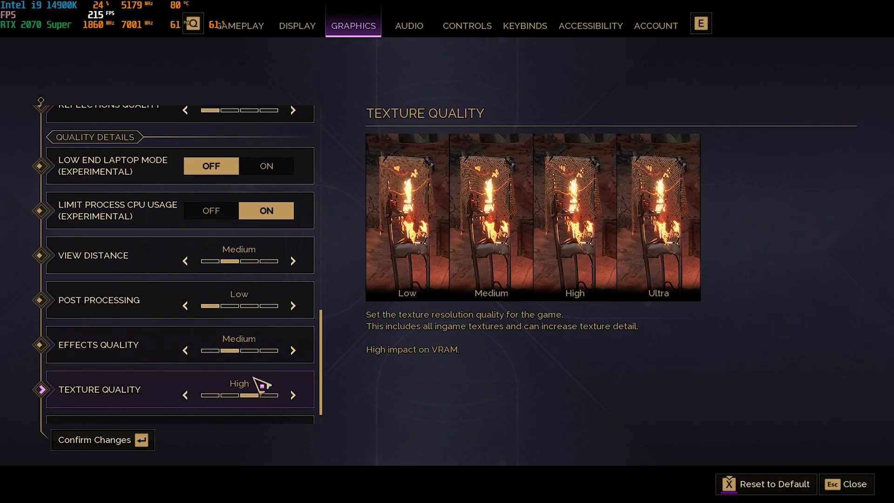
{"action": "scroll", "coordinate": [262, 385], "scroll_direction": "down", "scroll_amount": 2}
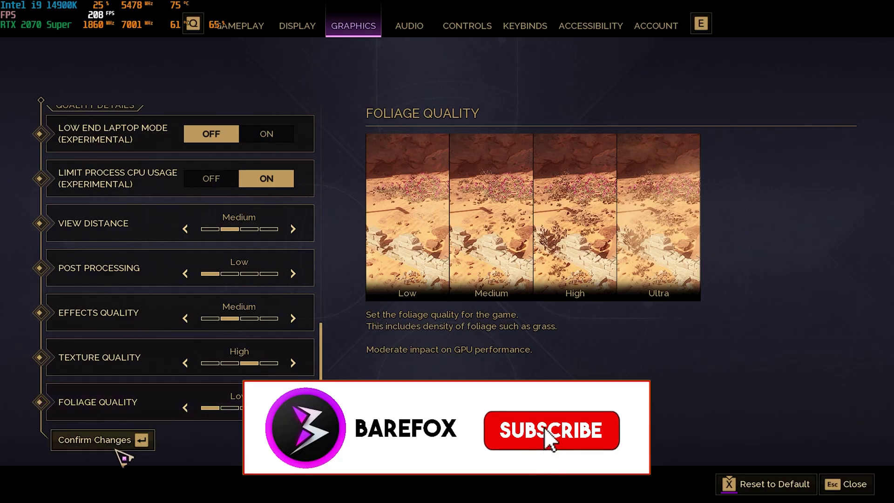
{"action": "left_click", "coordinate": [124, 446]}
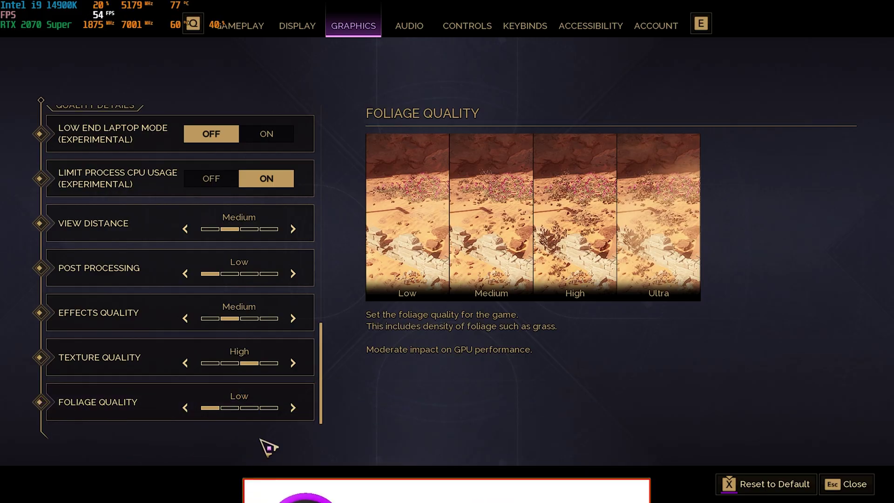
Exit the menus to resume play and run across the sand to harvest plant fiber
{"action": "key", "text": "Escape"}
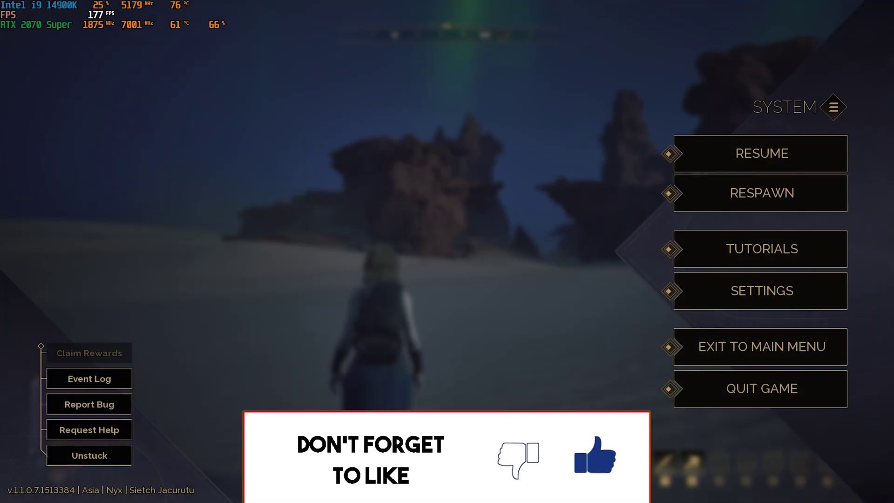
{"action": "key", "text": "Escape"}
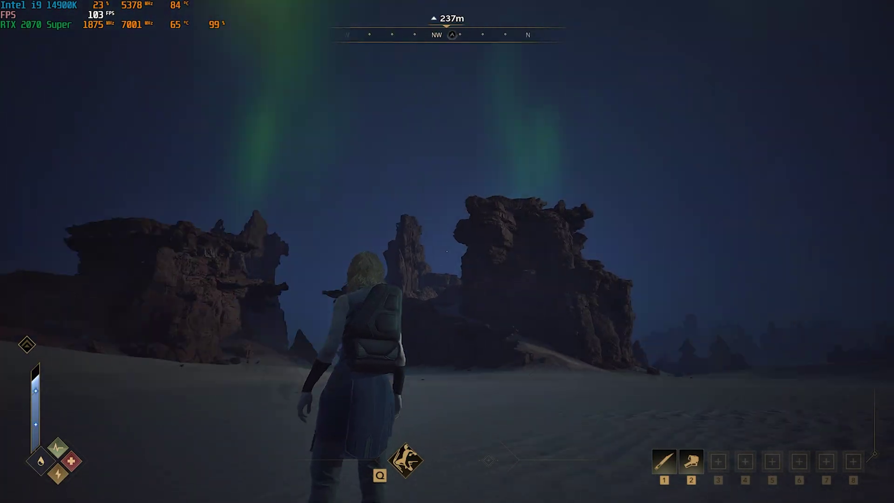
{"action": "key", "text": "w"}
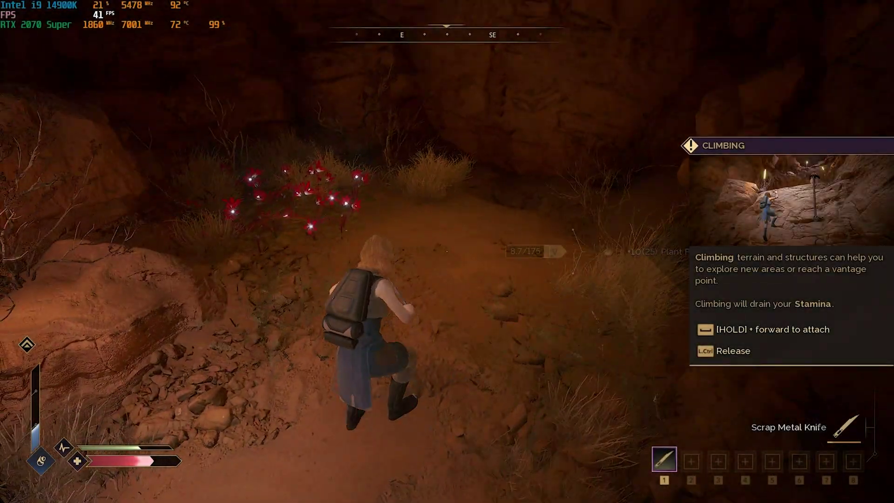
{"action": "key", "text": "e"}
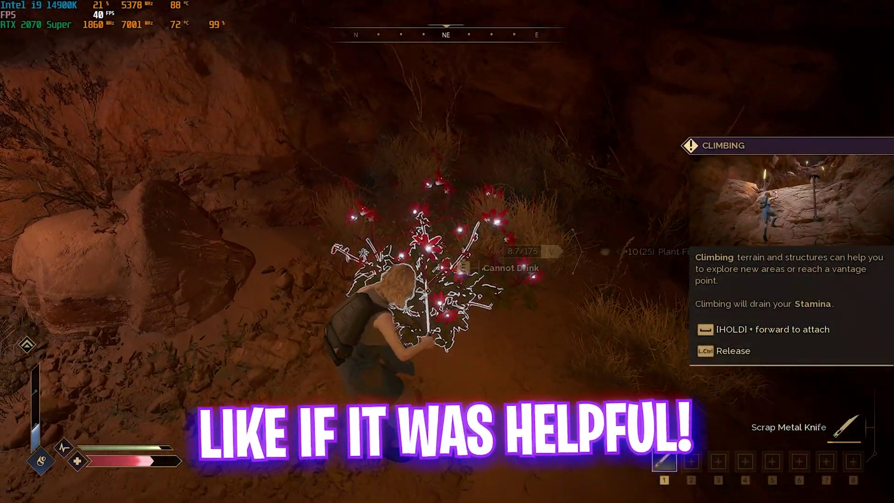
Climb the canyon rock walls, harvesting more plant fiber from bushes on a ledge
{"action": "key", "text": "w"}
{"action": "key", "text": "space"}
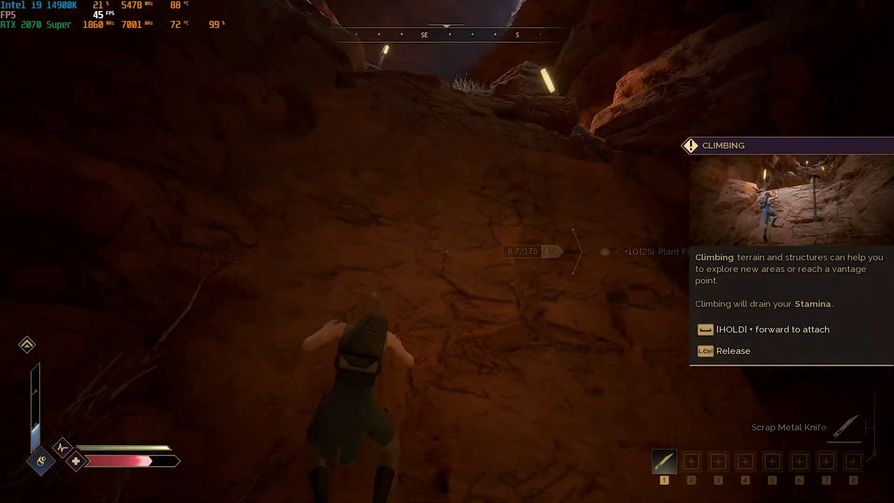
{"action": "key", "text": "w"}
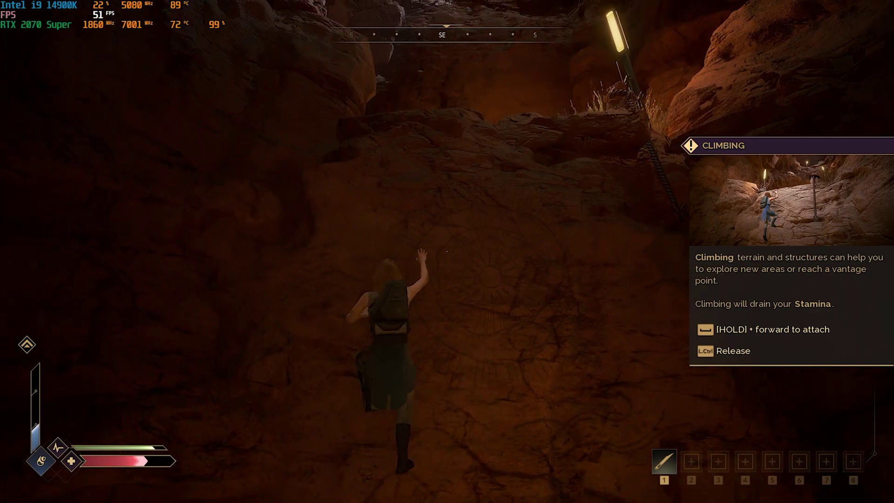
{"action": "key", "text": "w"}
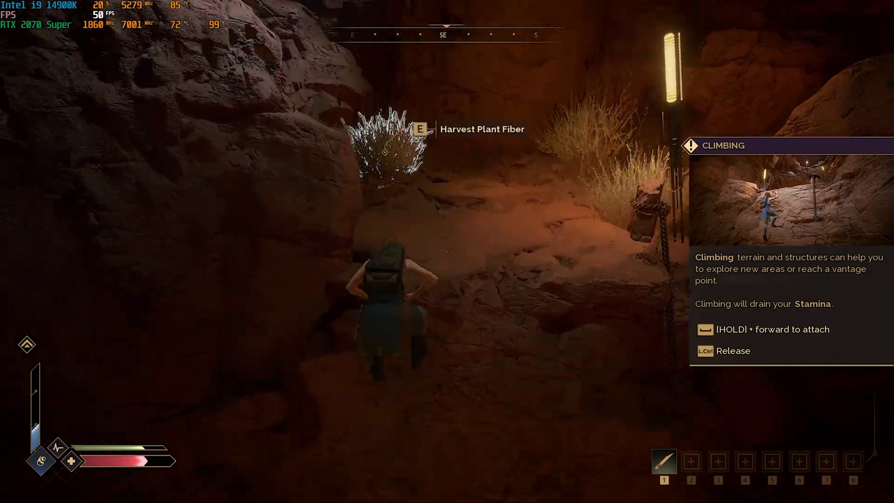
{"action": "key", "text": "e"}
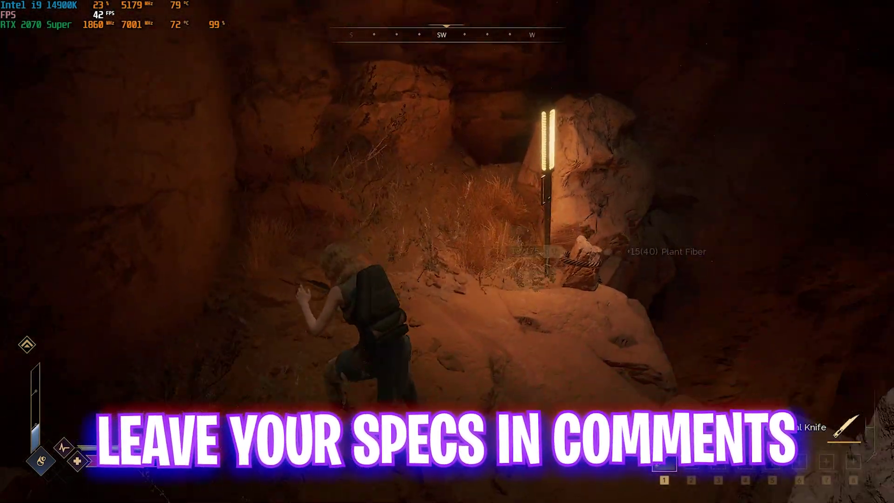
{"action": "key", "text": "w"}
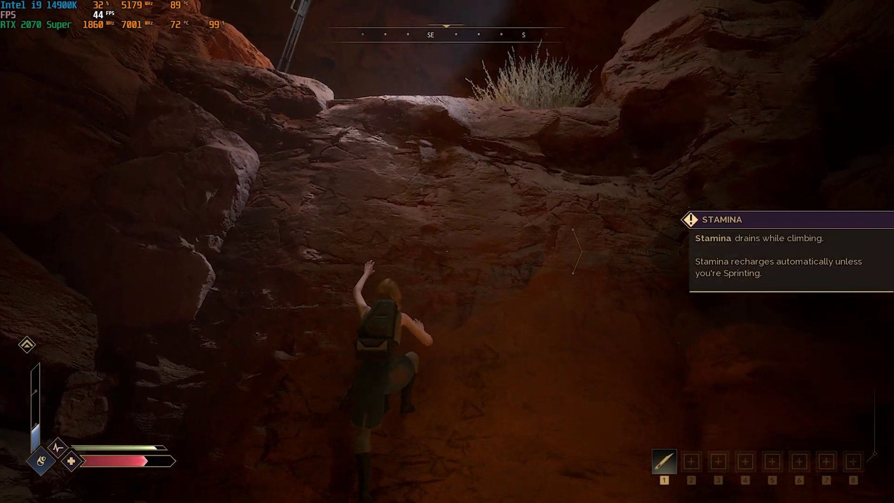
{"action": "key", "text": "w"}
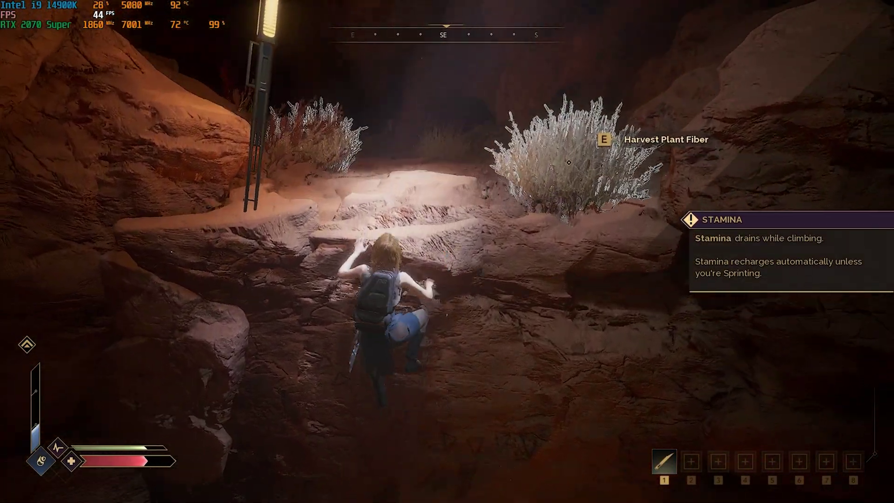